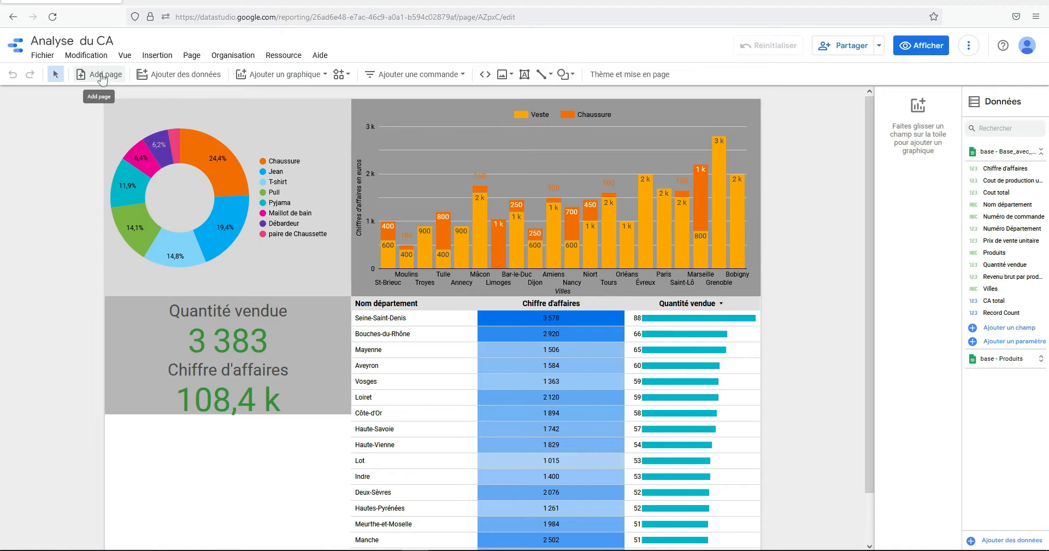
Add a second page to the report and switch back and forth between pages 1 and 2, ending on page 2.
{"action": "left_click", "coordinate": [101, 79]}
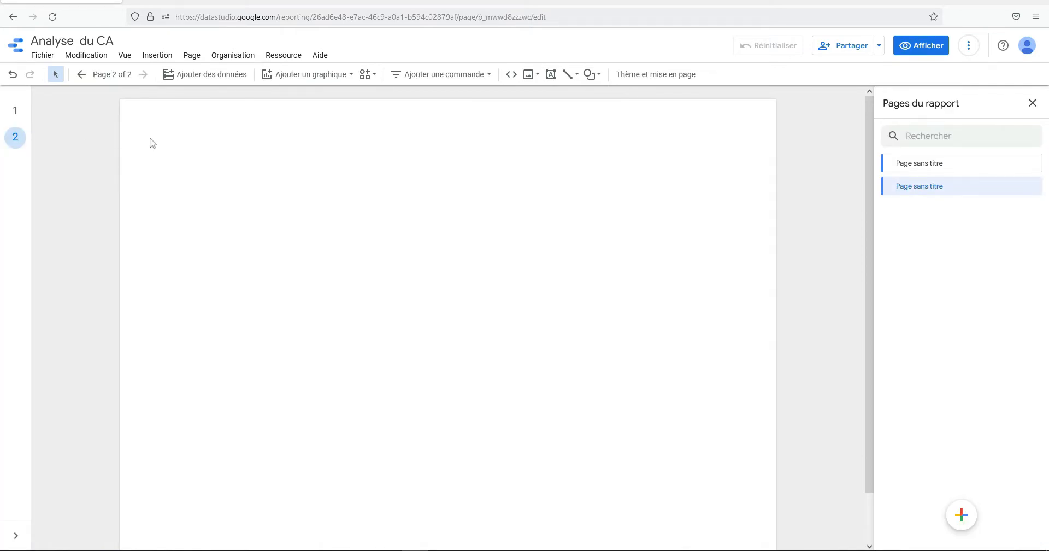
{"action": "left_click", "coordinate": [21, 112]}
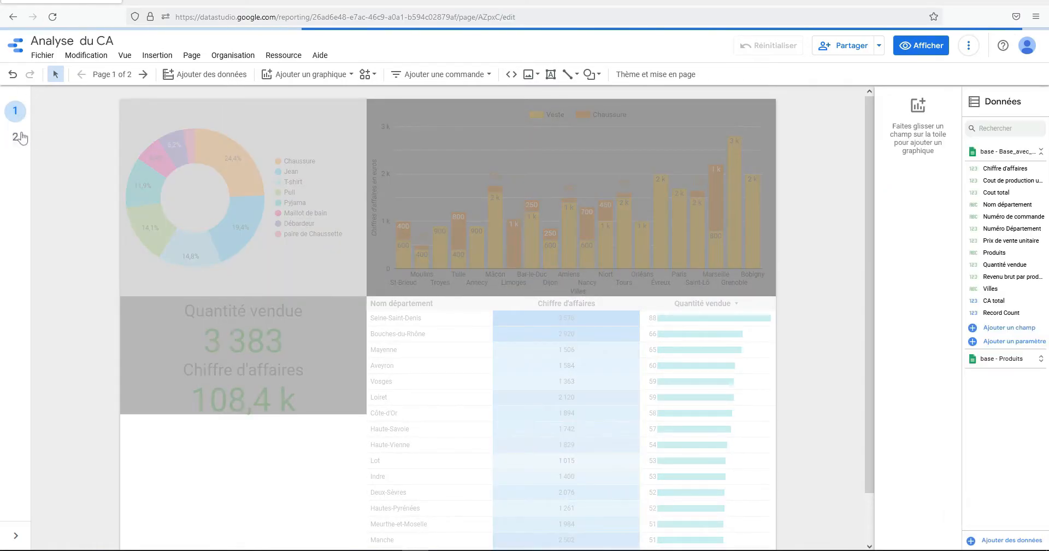
{"action": "left_click", "coordinate": [27, 137]}
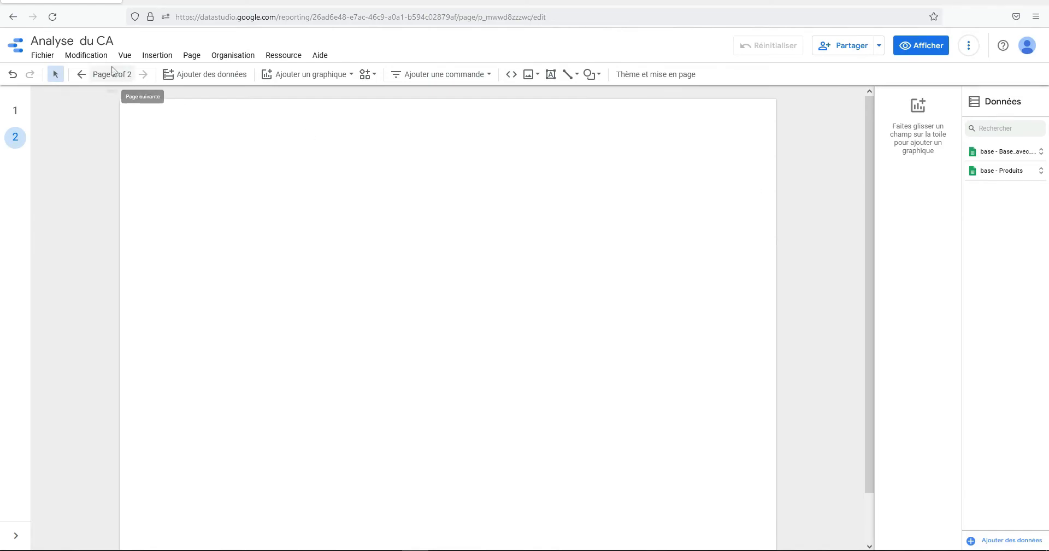
{"action": "left_click", "coordinate": [82, 78]}
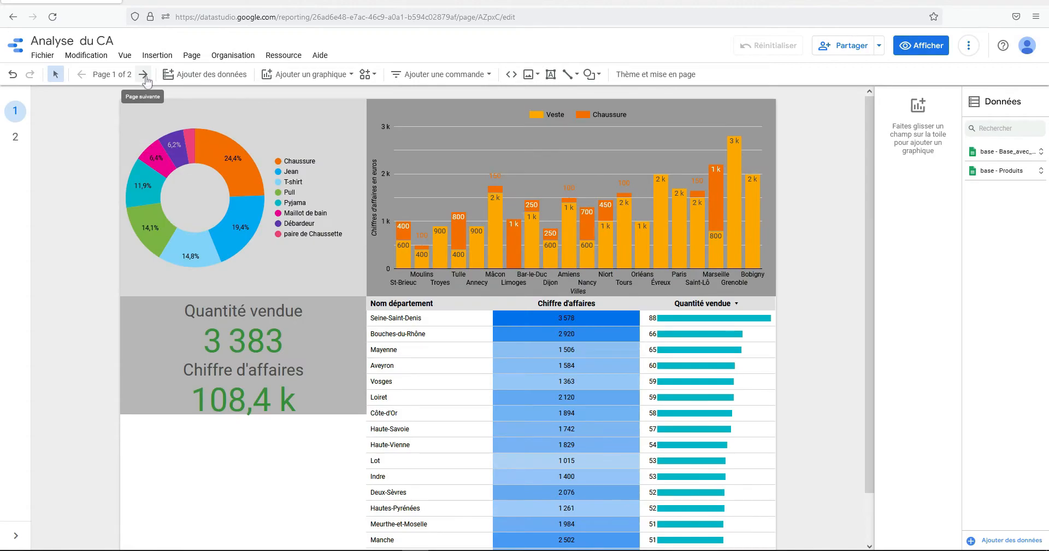
{"action": "left_click", "coordinate": [144, 76]}
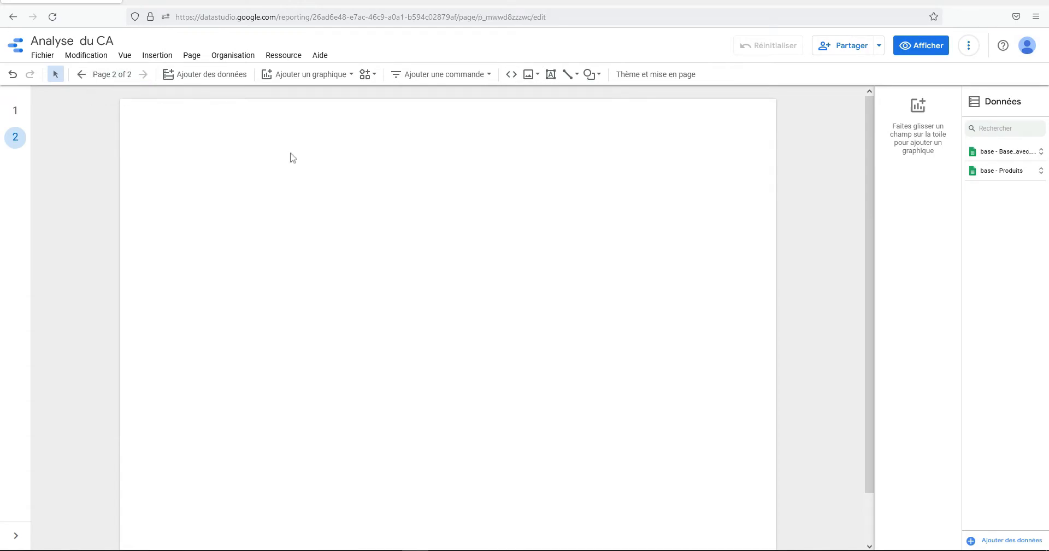
Examine the Date de vente column of the Données_avec_date sheet in Google Sheets and return to the Data Studio report.
{"action": "key", "text": "ctrl+Tab"}
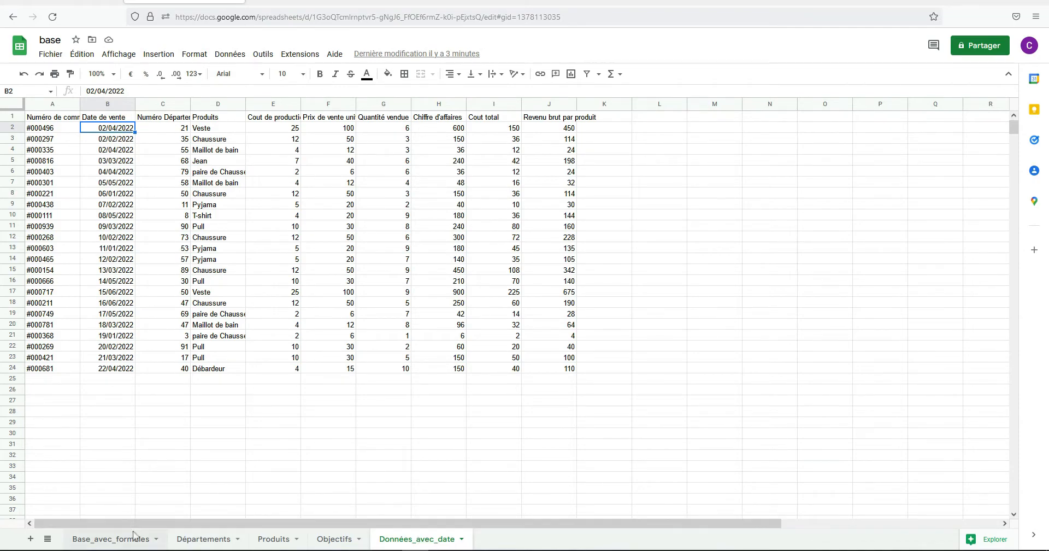
{"action": "left_click", "coordinate": [111, 104]}
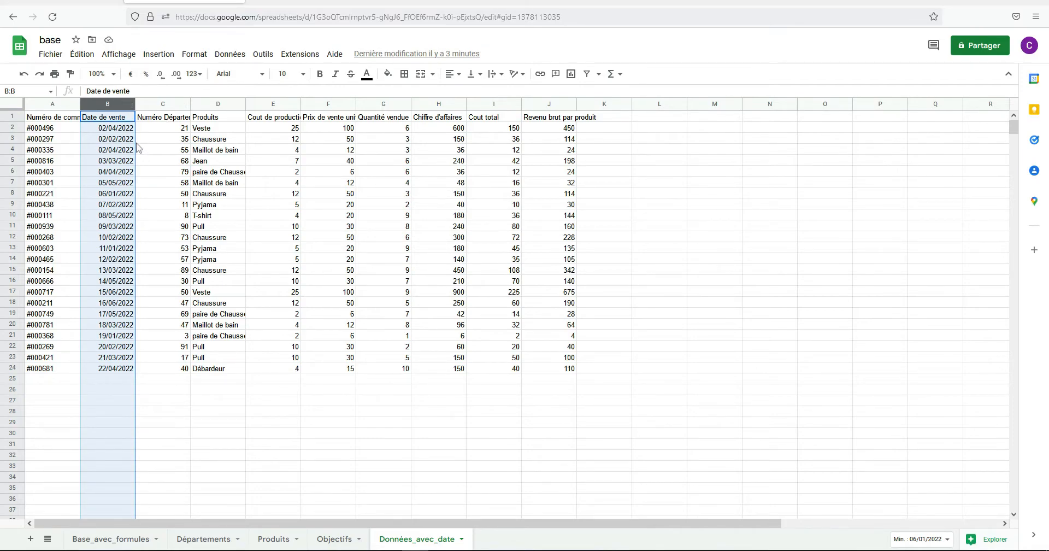
{"action": "left_click", "coordinate": [93, 2]}
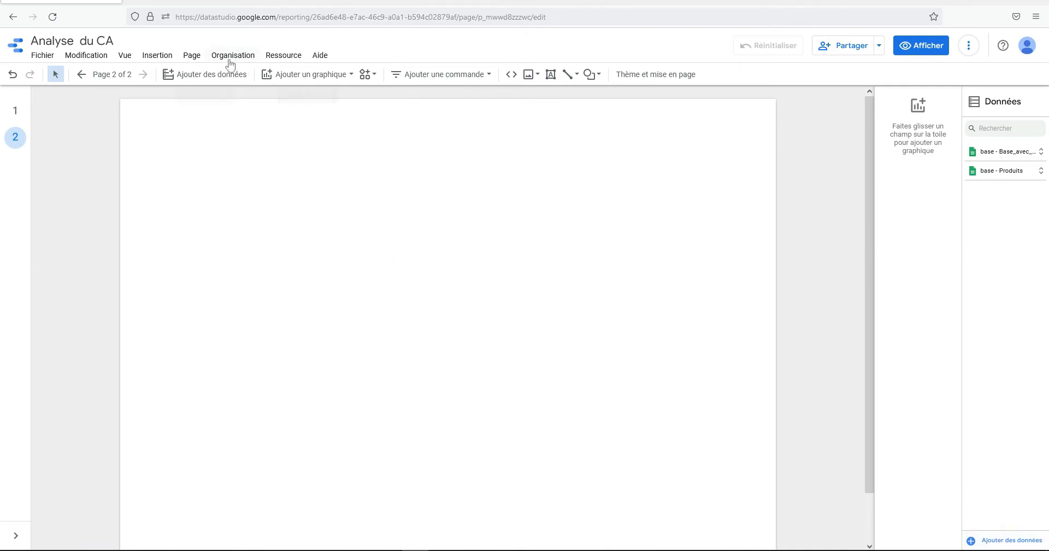
Add the Données_avec_date sheet of the Google Sheets workbook base as a report data source and expand its field list.
{"action": "left_click", "coordinate": [215, 72]}
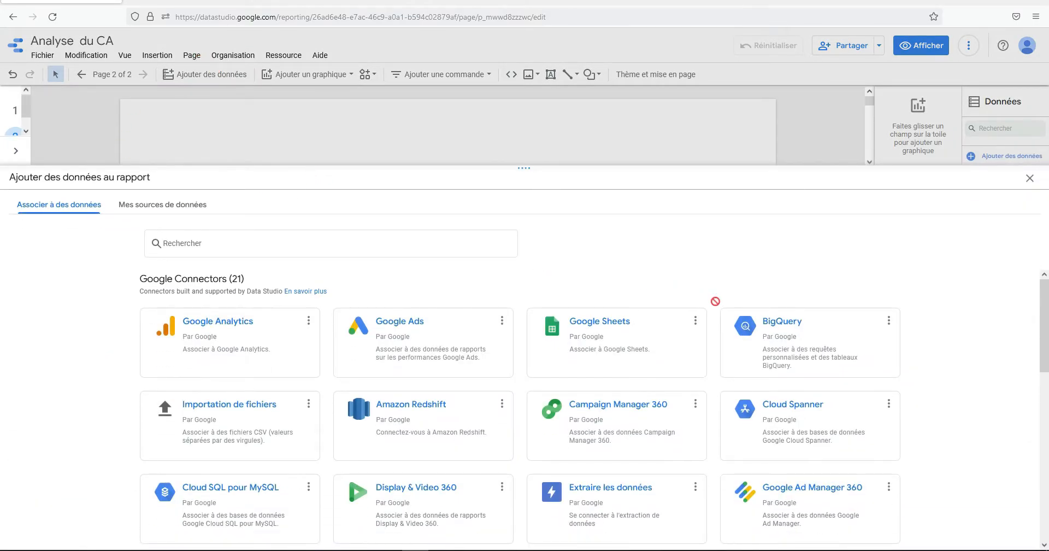
{"action": "left_click", "coordinate": [601, 339]}
{"action": "left_click", "coordinate": [186, 295]}
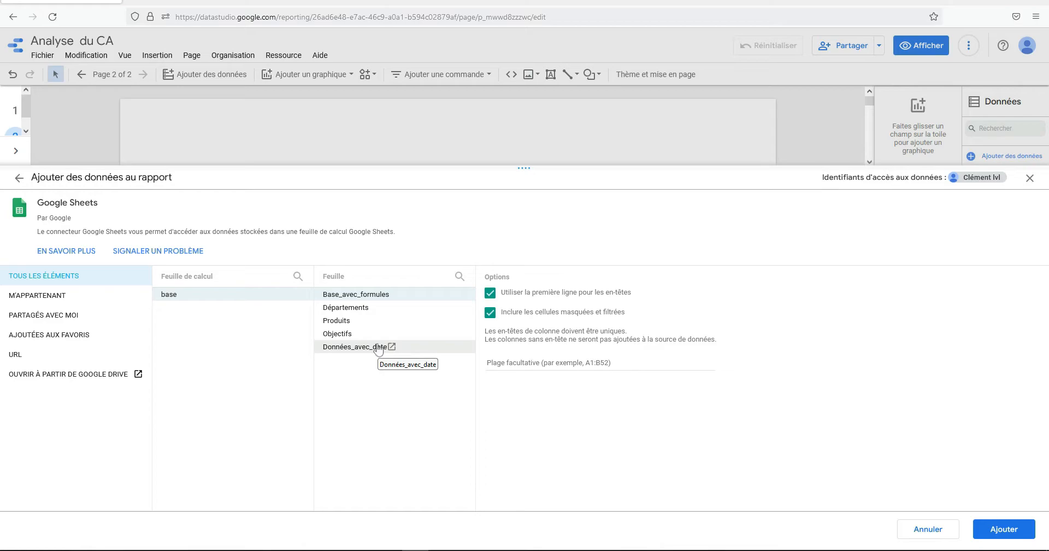
{"action": "left_click", "coordinate": [340, 353]}
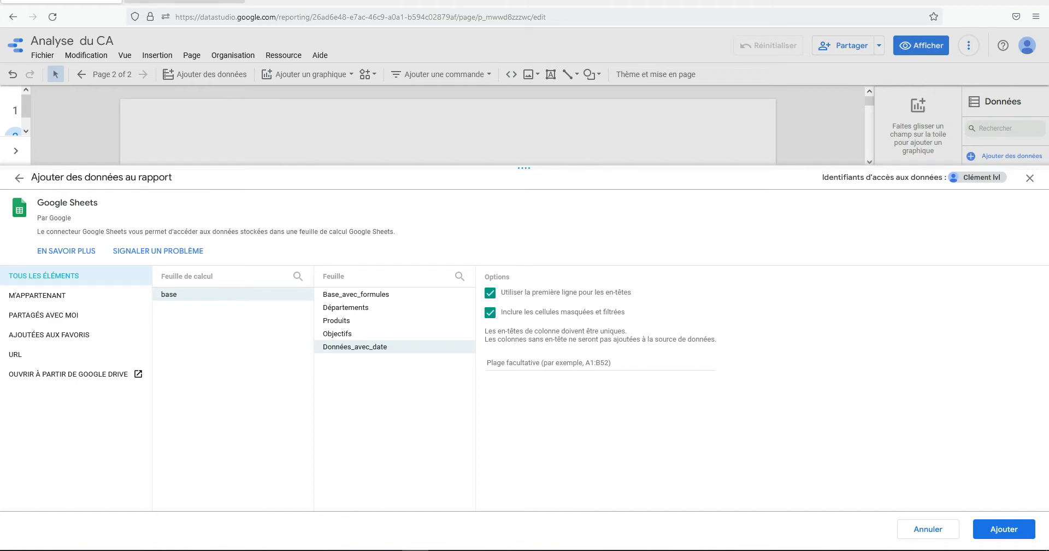
{"action": "left_click", "coordinate": [211, 5]}
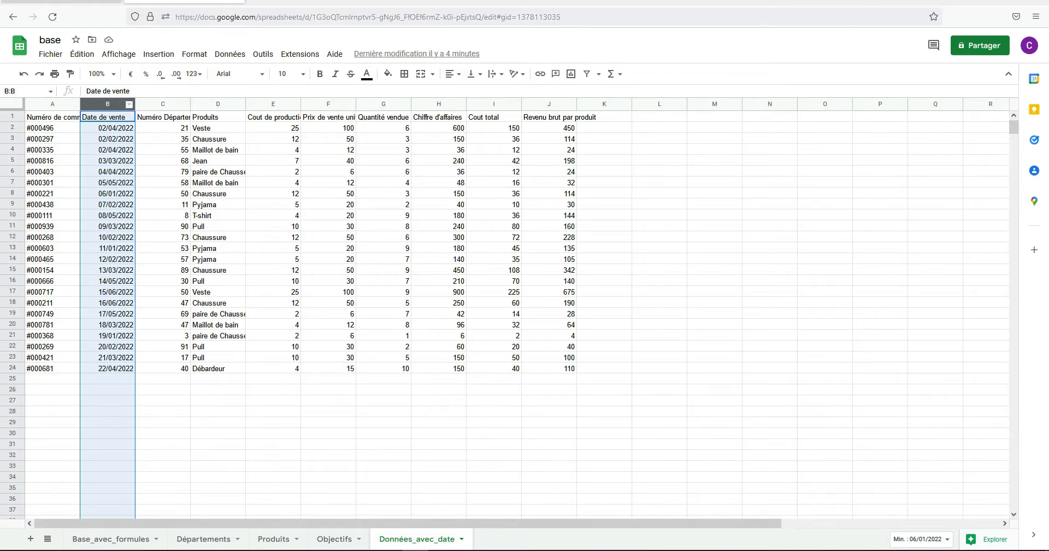
{"action": "left_click", "coordinate": [93, 3]}
{"action": "left_click", "coordinate": [1002, 527]}
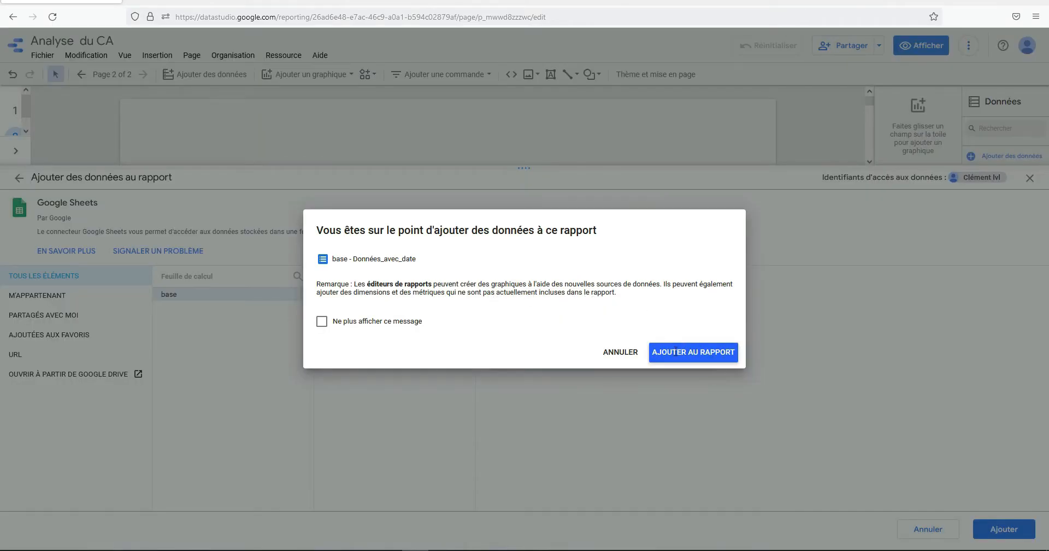
{"action": "left_click", "coordinate": [675, 352]}
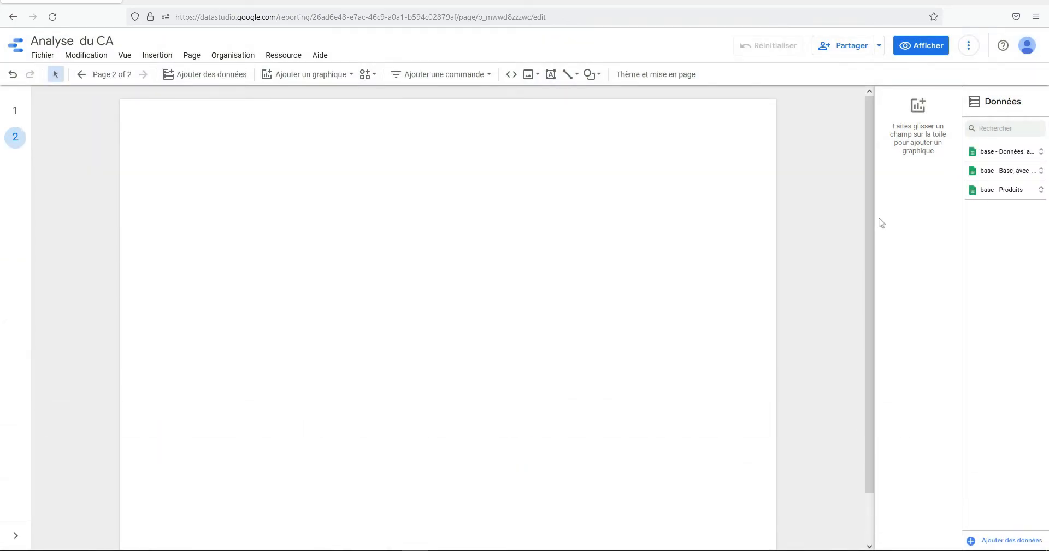
{"action": "left_click", "coordinate": [1010, 155]}
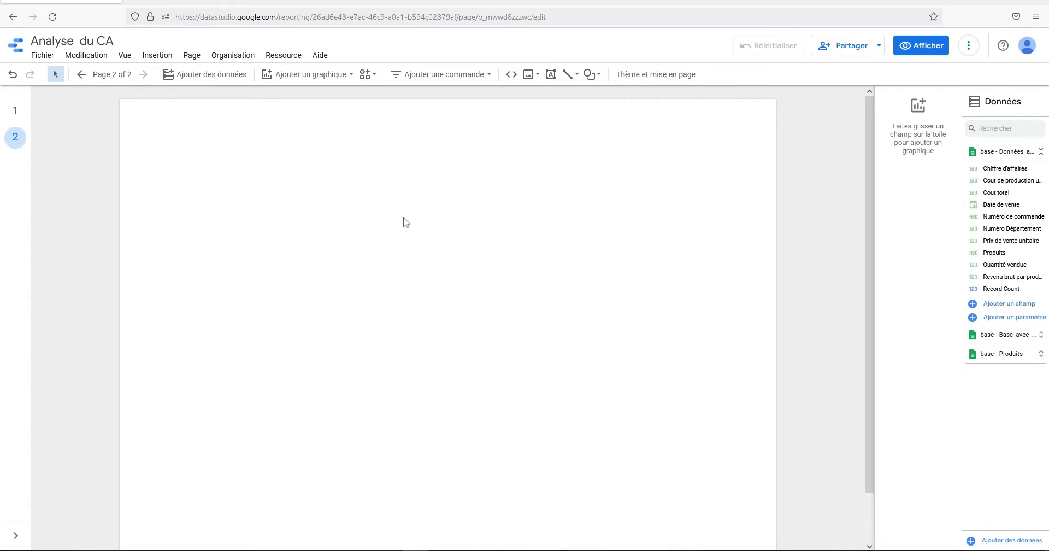
Insert a time series chart at the upper-left corner of page 2, replacing its Record Count metric with Chiffre d'affaires.
{"action": "left_click", "coordinate": [327, 76]}
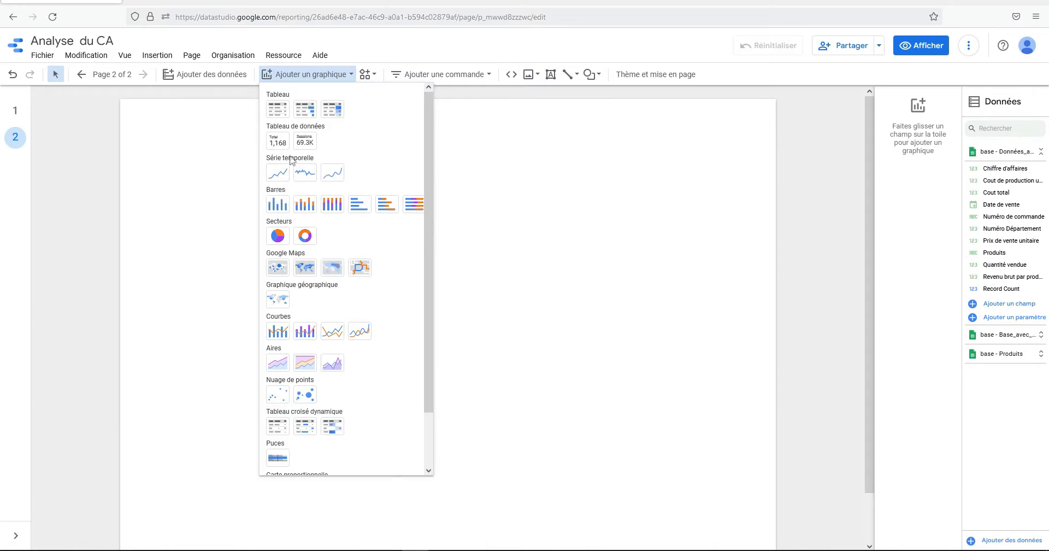
{"action": "left_click", "coordinate": [278, 174]}
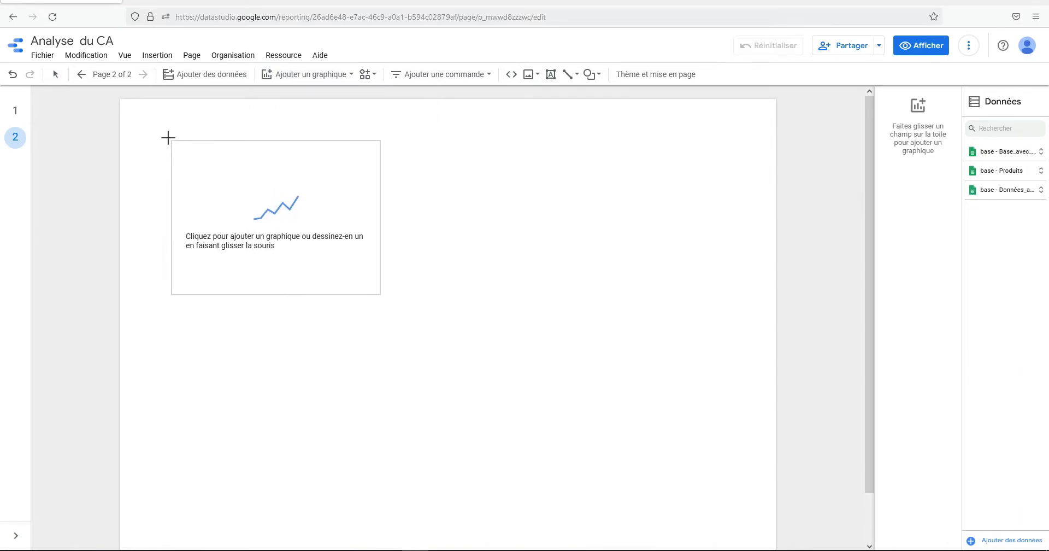
{"action": "left_click", "coordinate": [119, 98]}
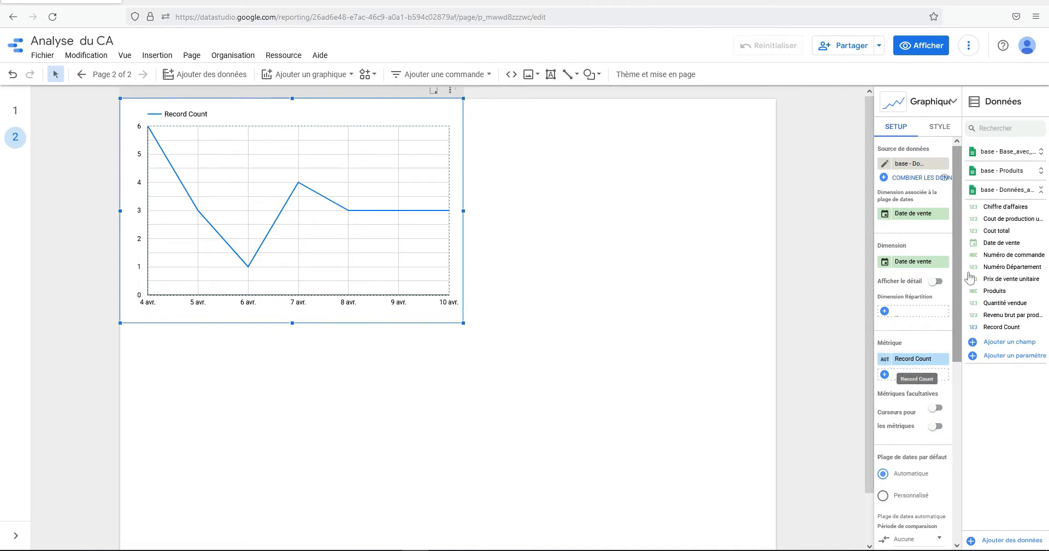
{"action": "left_click_drag", "start_coordinate": [1007, 209], "coordinate": [918, 356]}
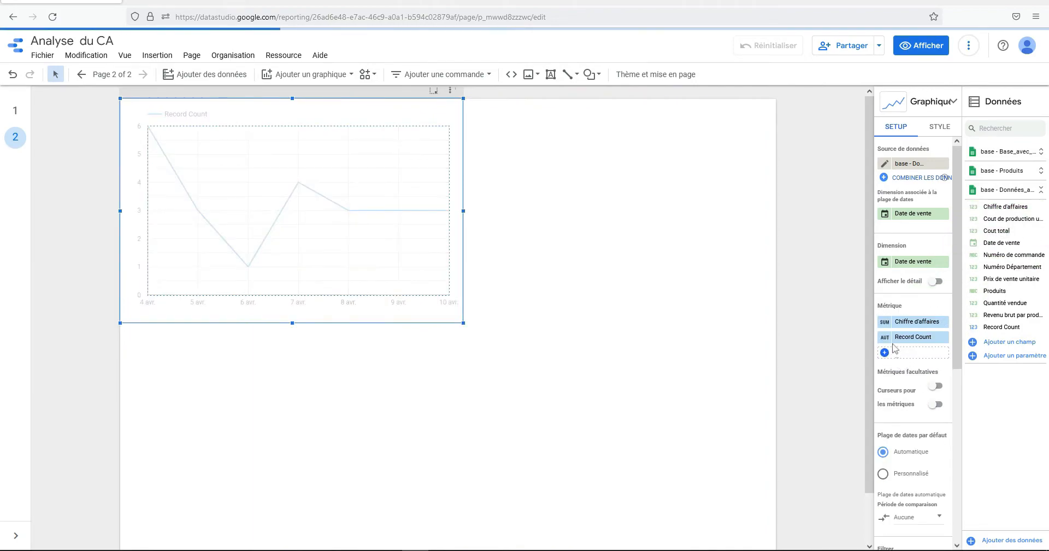
{"action": "left_click", "coordinate": [944, 336]}
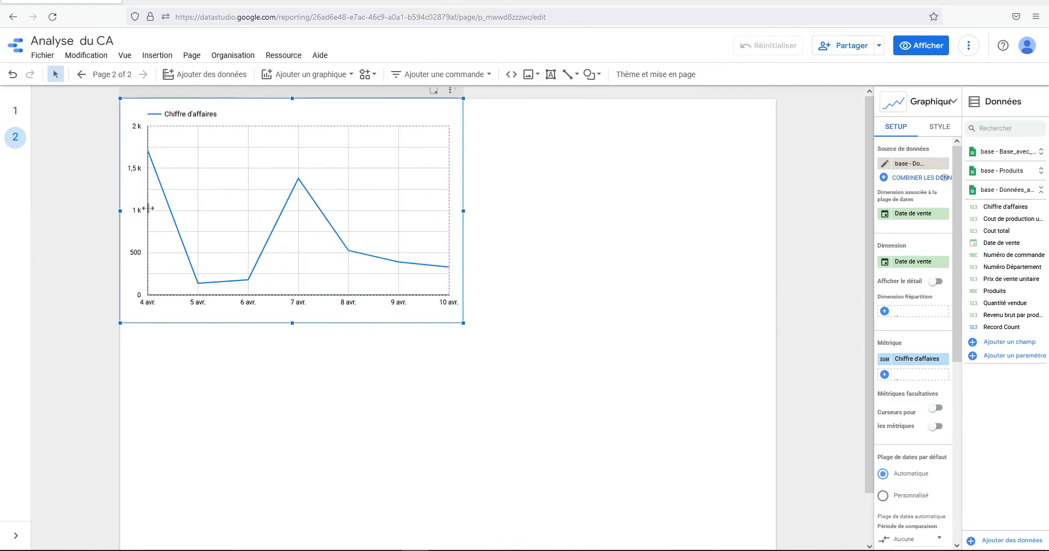
Examine the date and time types available for the chart's Date de vente dimension.
{"action": "mouse_move", "coordinate": [156, 152]}
{"action": "mouse_move", "coordinate": [445, 266]}
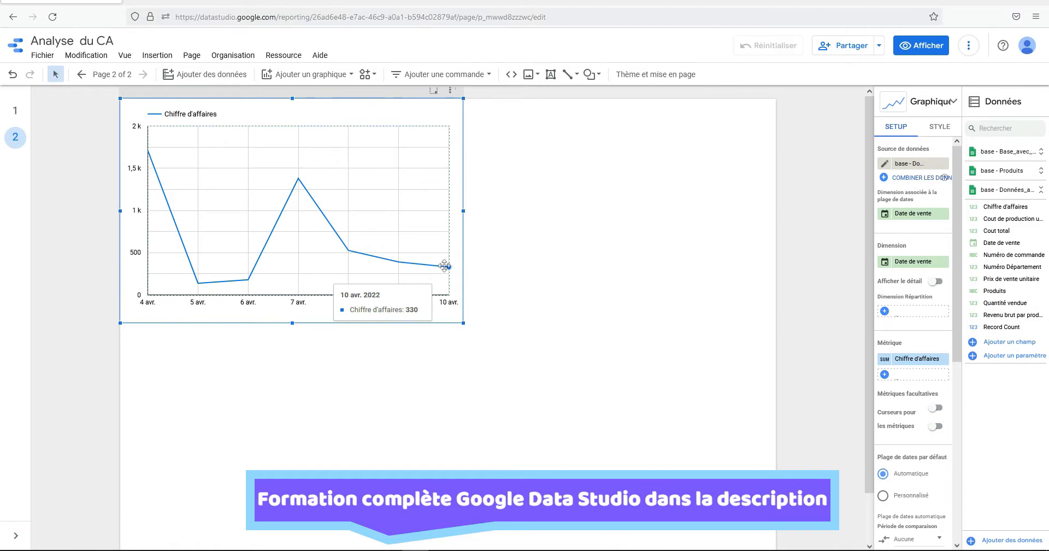
{"action": "mouse_move", "coordinate": [197, 170]}
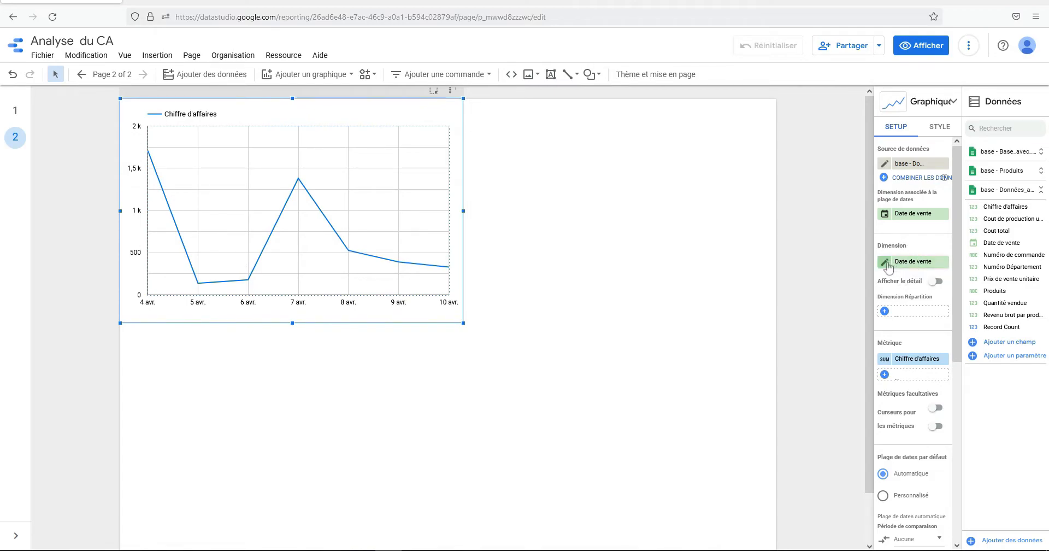
{"action": "left_click", "coordinate": [913, 264]}
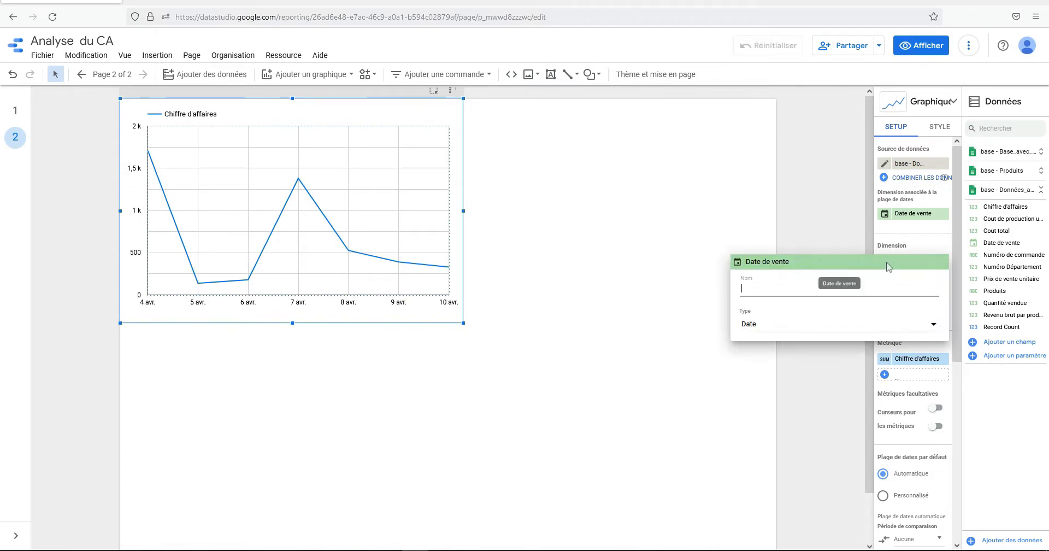
{"action": "left_click", "coordinate": [755, 324]}
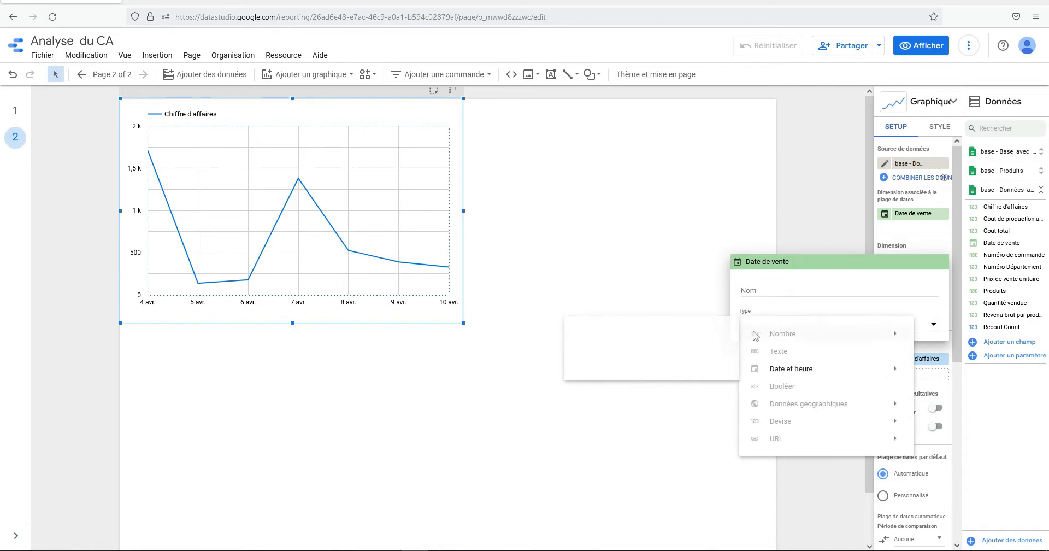
{"action": "mouse_move", "coordinate": [793, 376]}
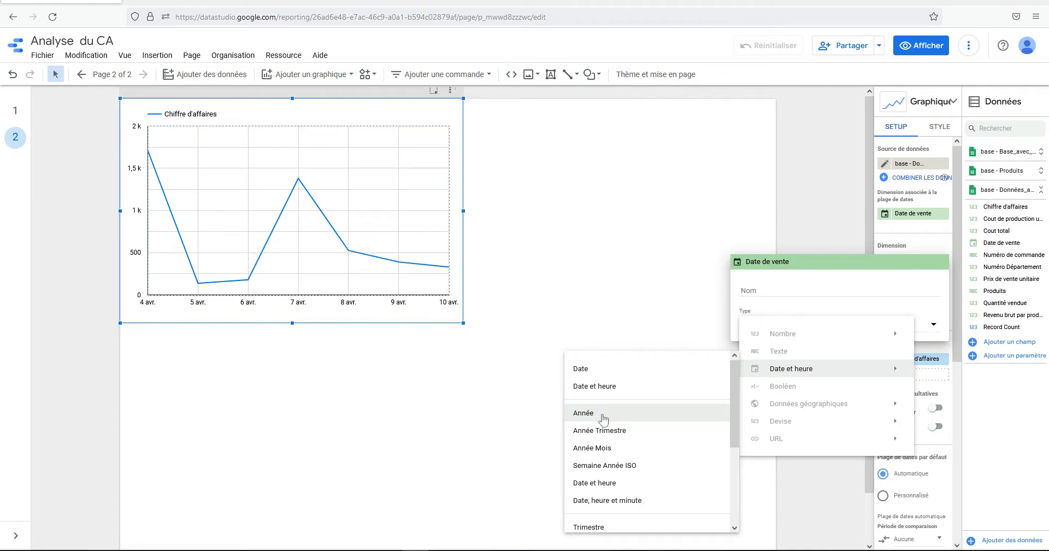
{"action": "scroll", "coordinate": [603, 418], "scroll_direction": "down", "scroll_amount": 3}
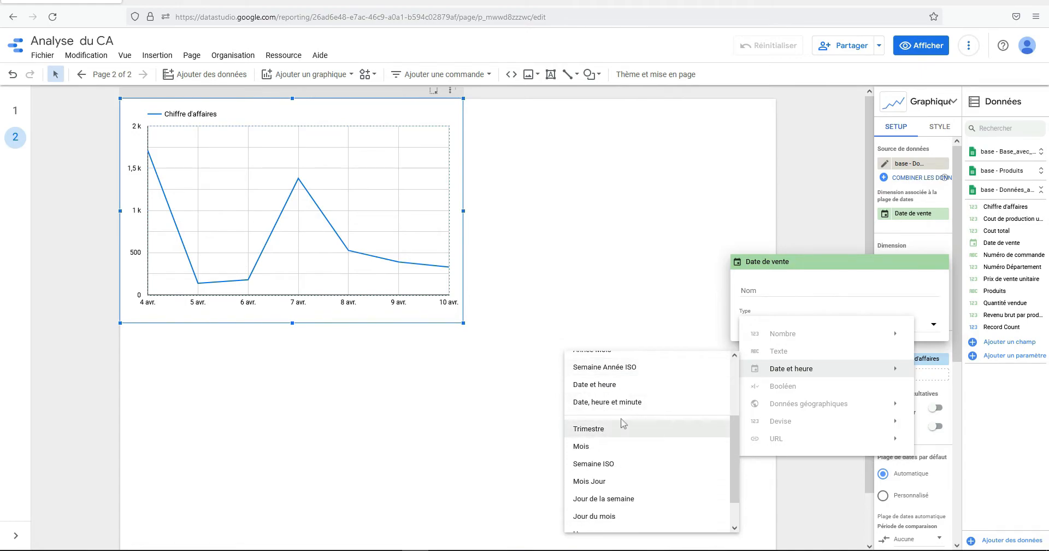
{"action": "scroll", "coordinate": [625, 447], "scroll_direction": "down", "scroll_amount": 1}
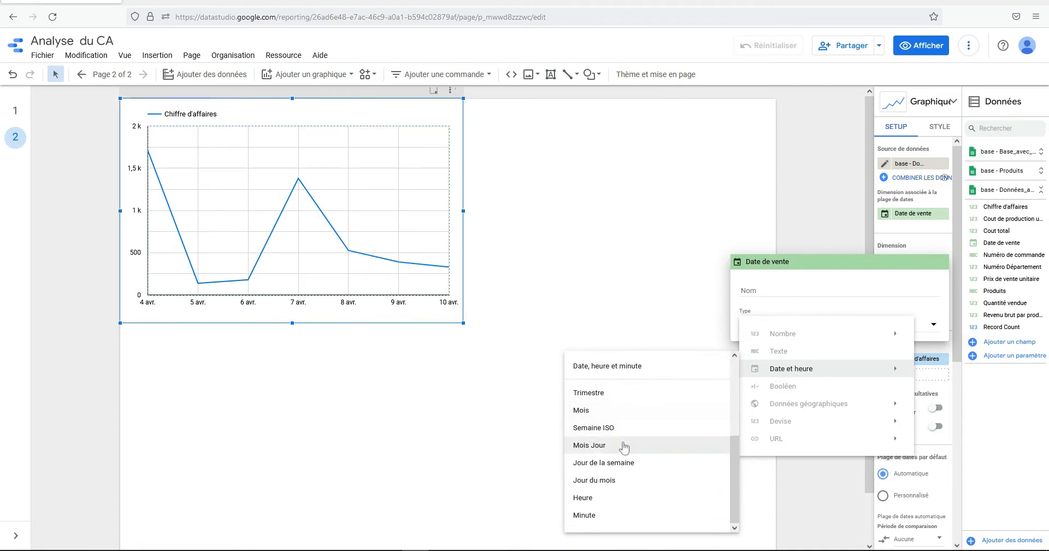
{"action": "left_click", "coordinate": [624, 447]}
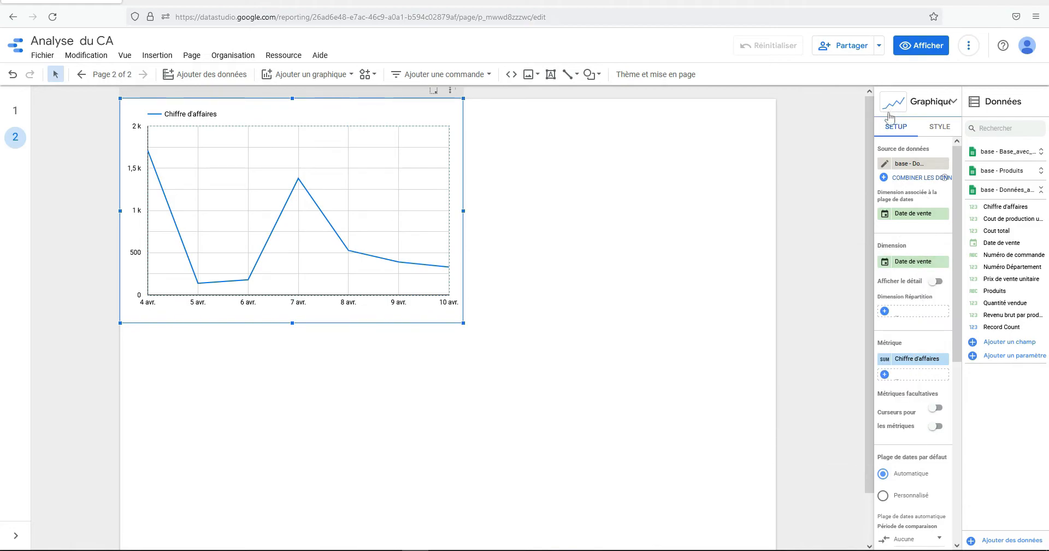
Set the chart's default date range to a custom fixed period from 4 to 9 April 2022.
{"action": "scroll", "coordinate": [902, 252], "scroll_direction": "down", "scroll_amount": 5}
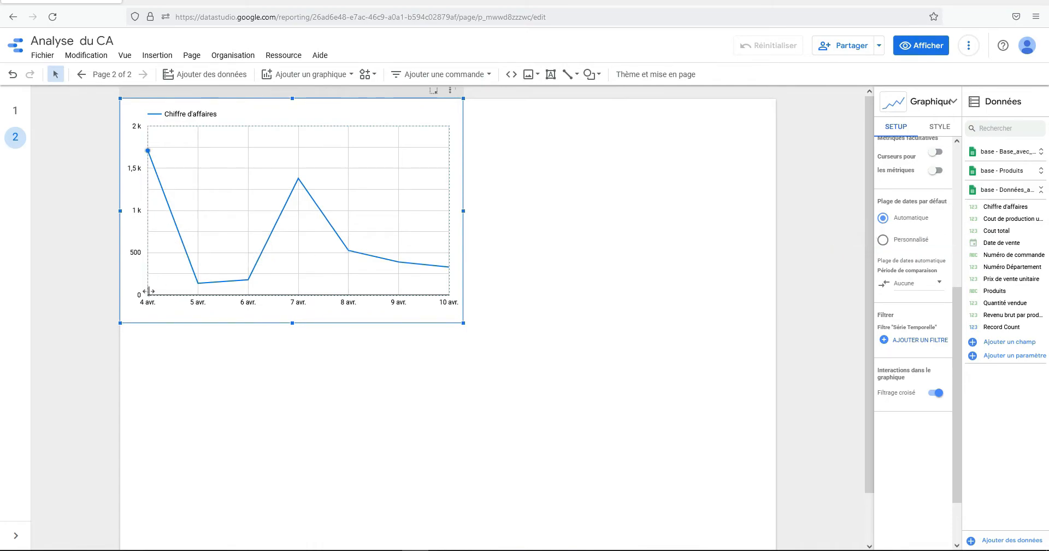
{"action": "left_click", "coordinate": [908, 243]}
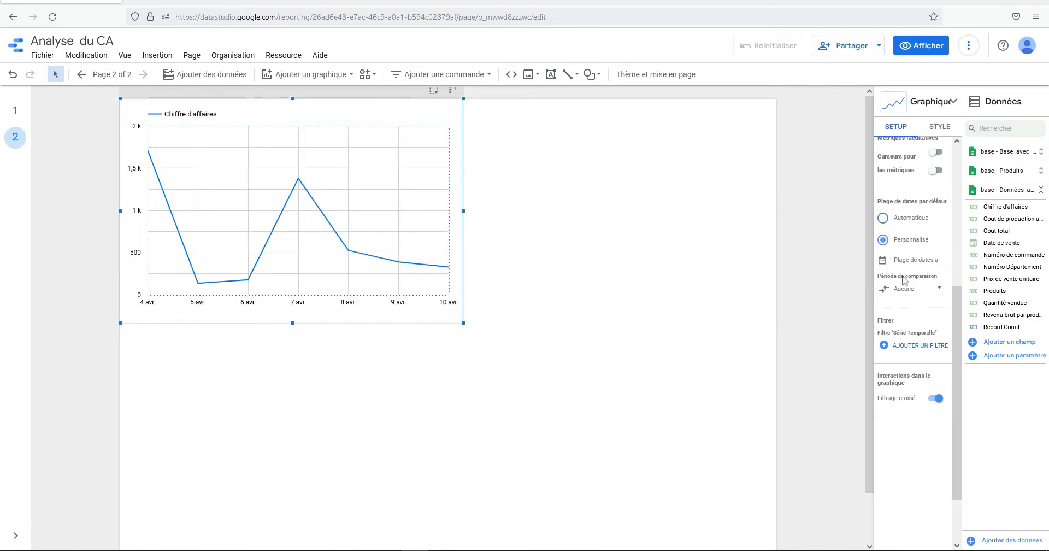
{"action": "left_click", "coordinate": [918, 261]}
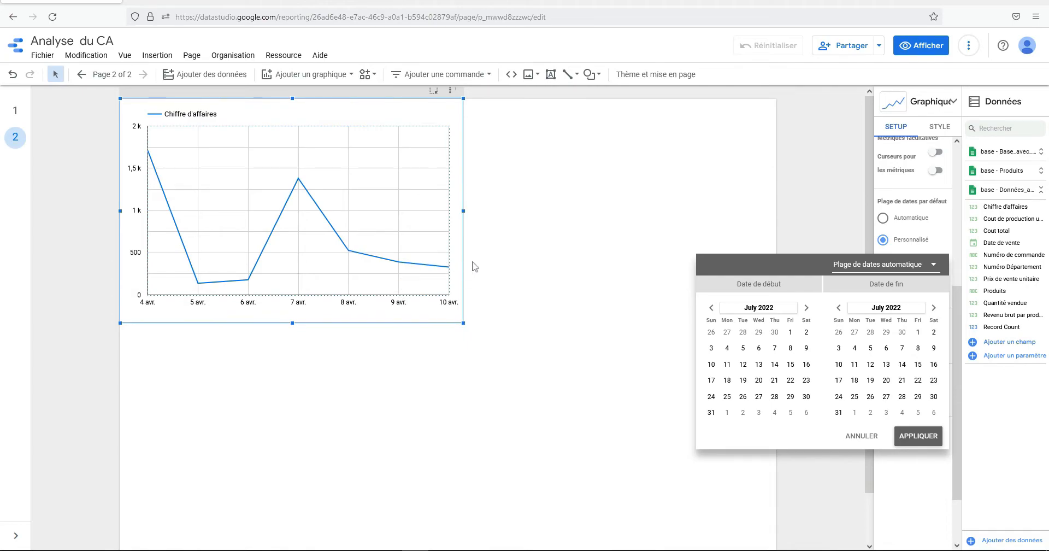
{"action": "left_click", "coordinate": [711, 308]}
{"action": "left_click", "coordinate": [712, 308]}
{"action": "left_click", "coordinate": [712, 308]}
{"action": "left_click", "coordinate": [840, 308]}
{"action": "left_click", "coordinate": [839, 307]}
{"action": "left_click", "coordinate": [840, 308]}
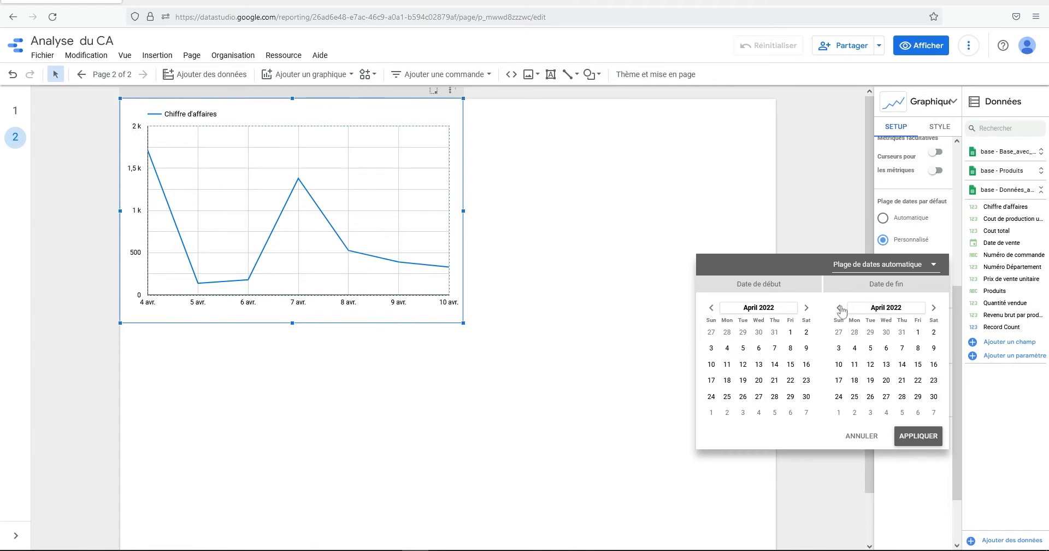
{"action": "left_click", "coordinate": [727, 348]}
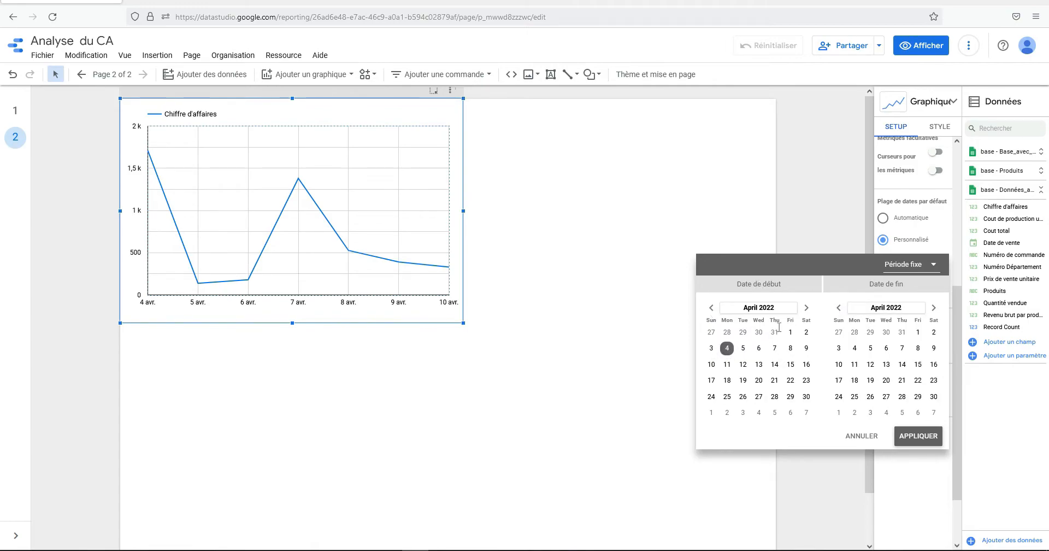
{"action": "left_click", "coordinate": [934, 348]}
{"action": "left_click", "coordinate": [918, 436]}
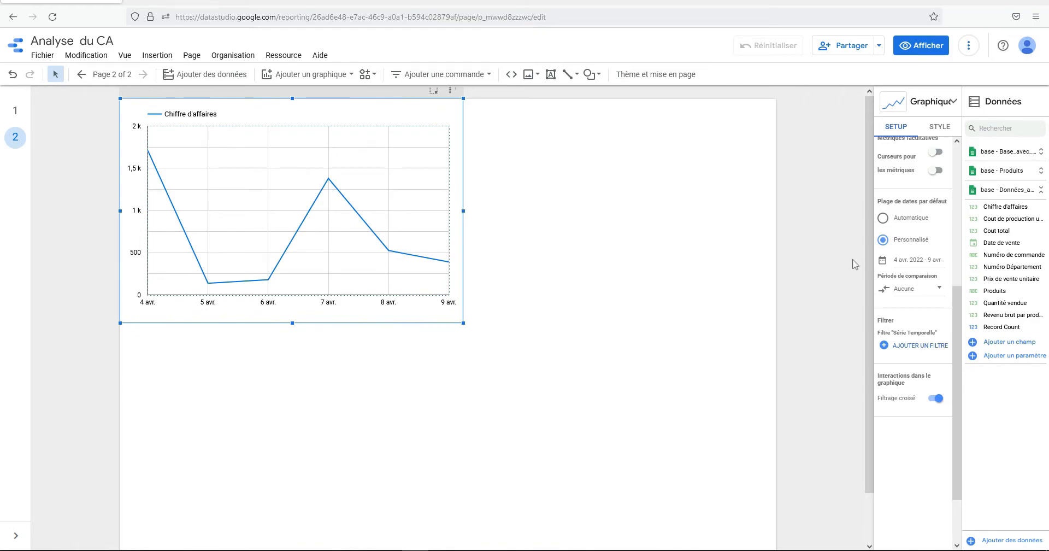
Display the time series chart's series as cumulative bars with data labels.
{"action": "left_click", "coordinate": [945, 130]}
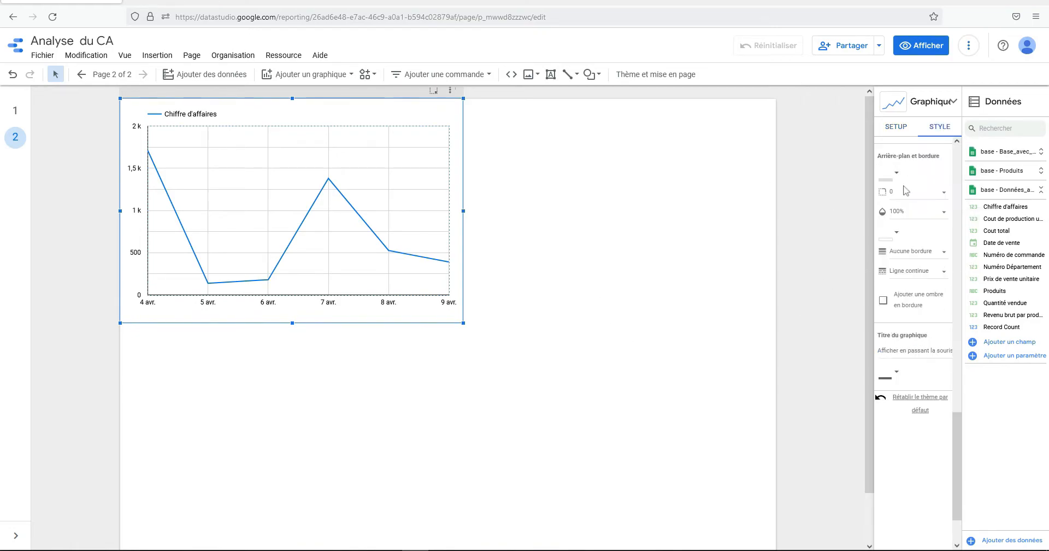
{"action": "scroll", "coordinate": [913, 199], "scroll_direction": "up", "scroll_amount": 10}
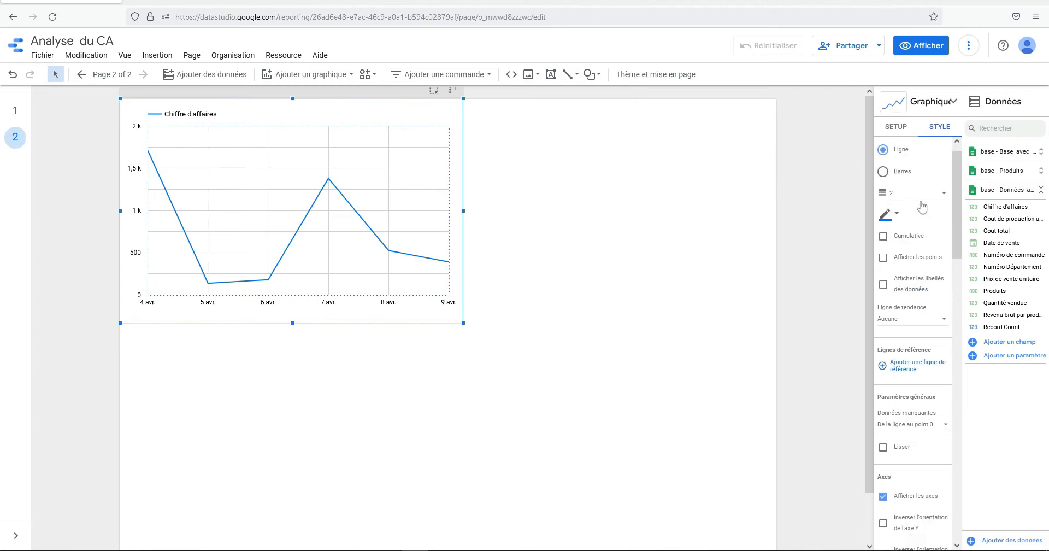
{"action": "scroll", "coordinate": [923, 206], "scroll_direction": "up", "scroll_amount": 1}
{"action": "left_click", "coordinate": [883, 188]}
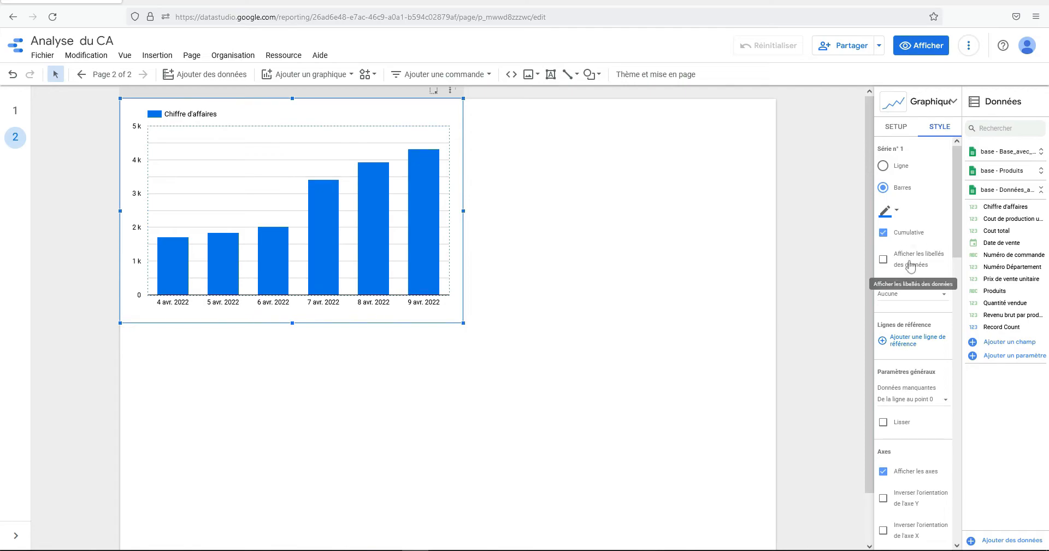
{"action": "left_click", "coordinate": [884, 259]}
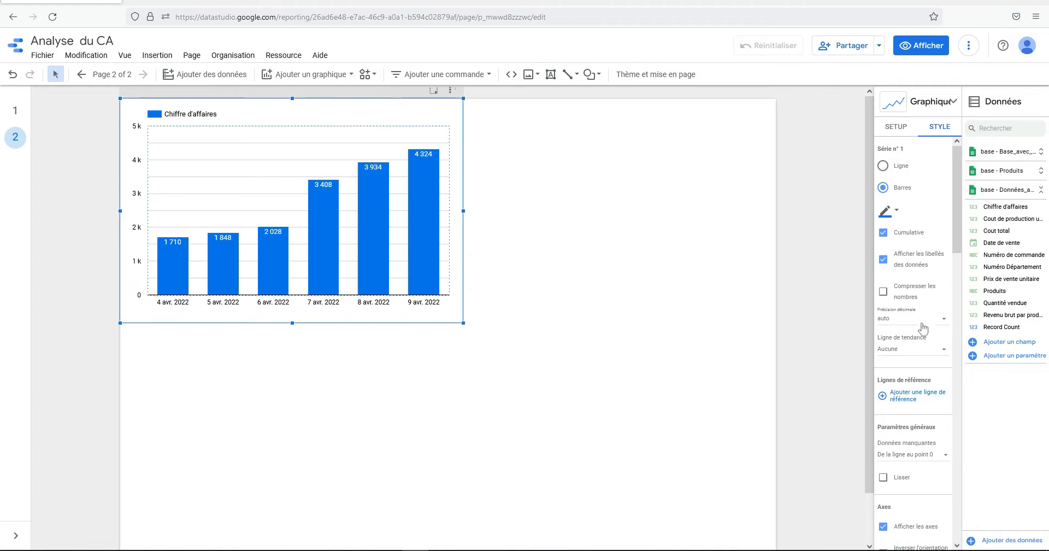
Show the axis titles on the chart's X axis and left Y axis.
{"action": "scroll", "coordinate": [919, 333], "scroll_direction": "down", "scroll_amount": 5}
{"action": "scroll", "coordinate": [915, 342], "scroll_direction": "down", "scroll_amount": 4}
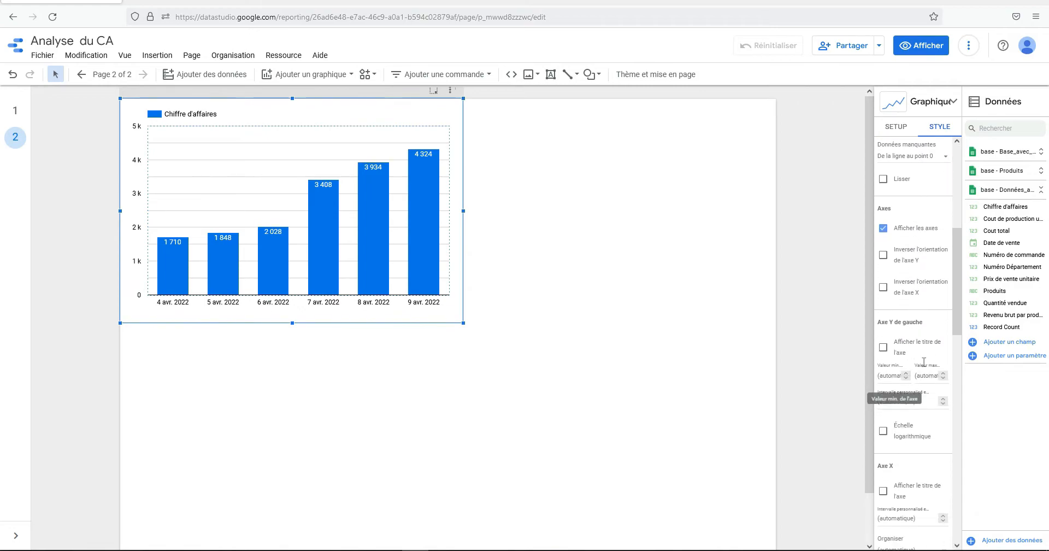
{"action": "left_click", "coordinate": [910, 364]}
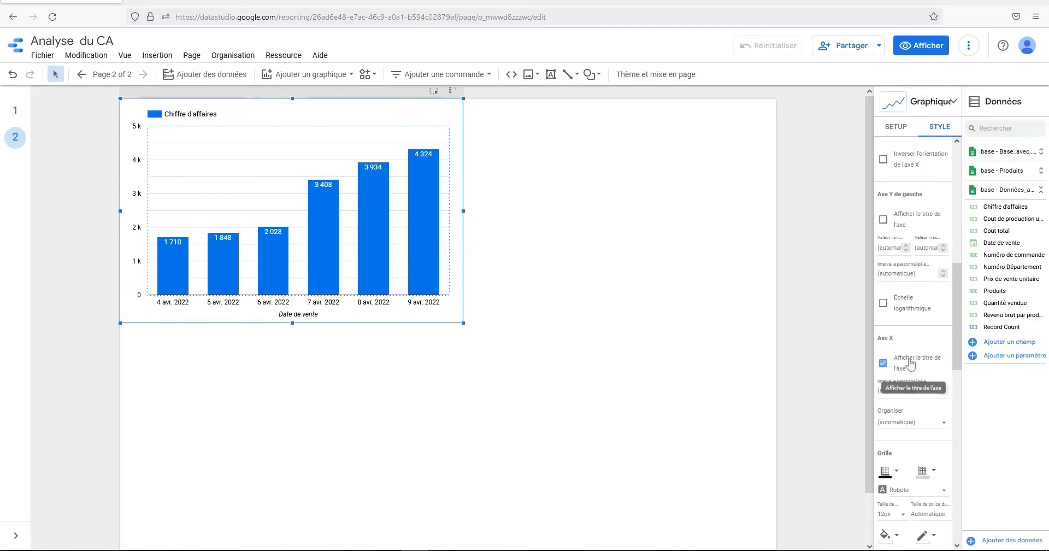
{"action": "scroll", "coordinate": [910, 363], "scroll_direction": "down", "scroll_amount": 8}
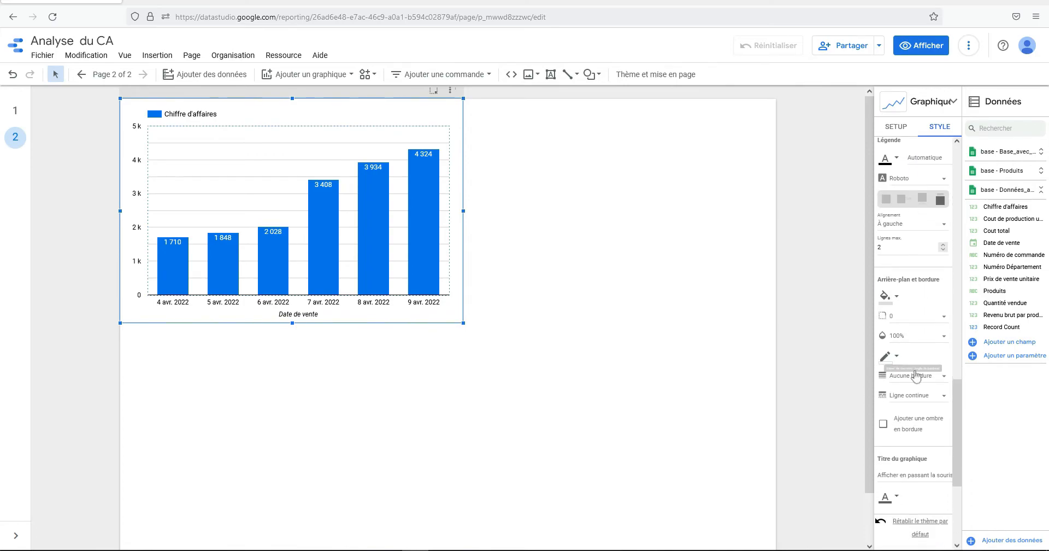
{"action": "scroll", "coordinate": [912, 424], "scroll_direction": "down", "scroll_amount": 4}
{"action": "scroll", "coordinate": [916, 415], "scroll_direction": "up", "scroll_amount": 7}
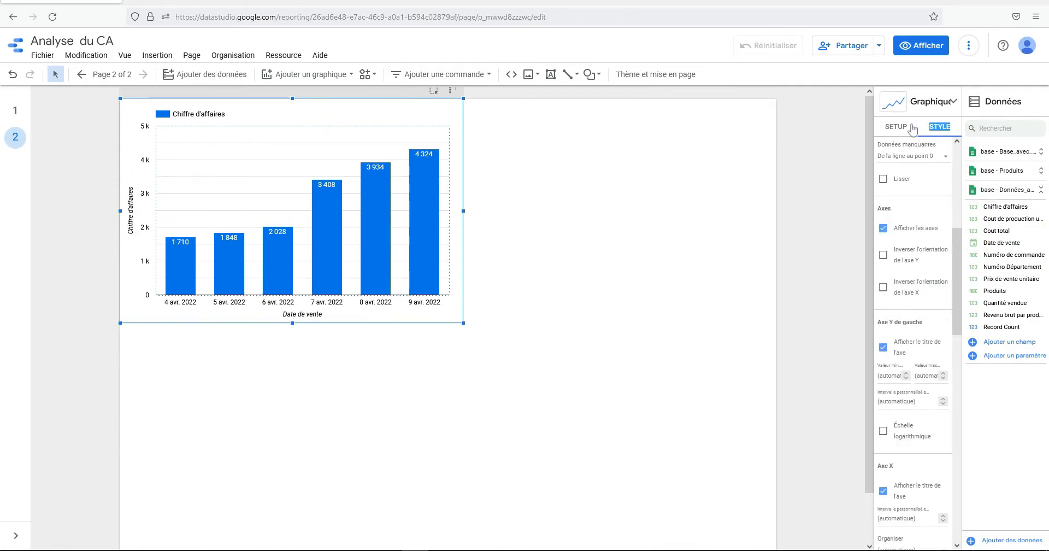
Rename the chart's Chiffre d'affaires metric as "Chiffre d'affaires en euros".
{"action": "left_click", "coordinate": [895, 131]}
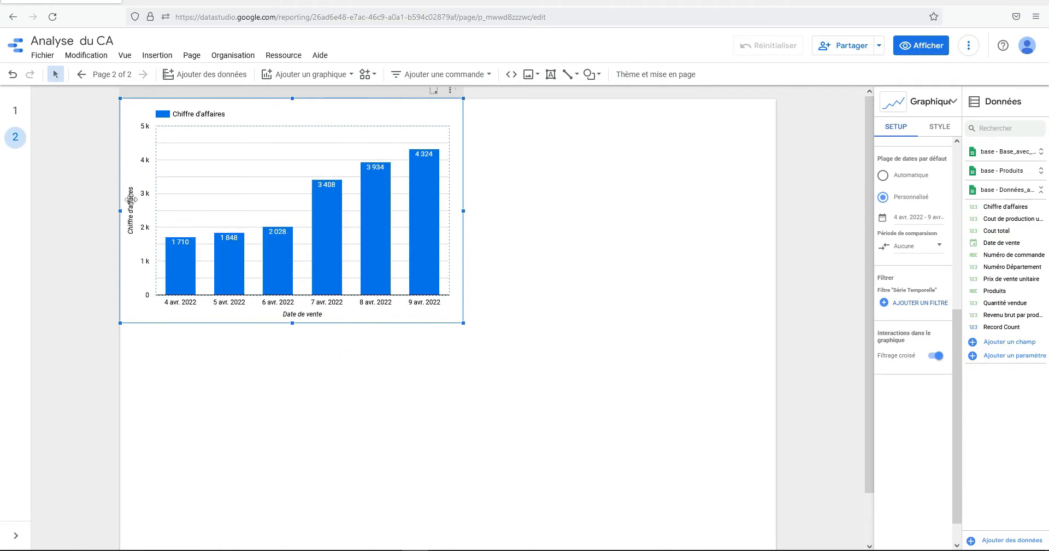
{"action": "scroll", "coordinate": [903, 307], "scroll_direction": "up", "scroll_amount": 5}
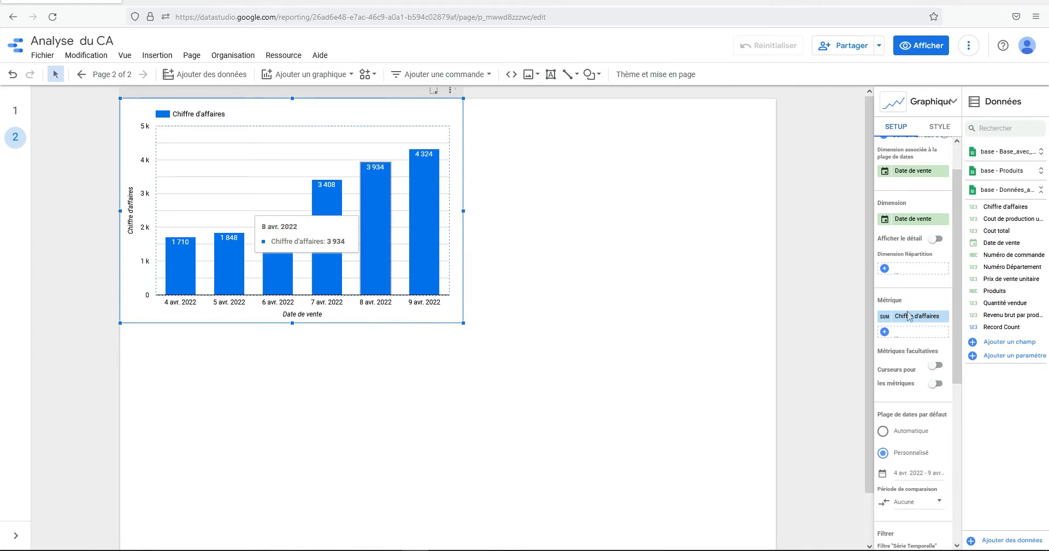
{"action": "left_click", "coordinate": [907, 316]}
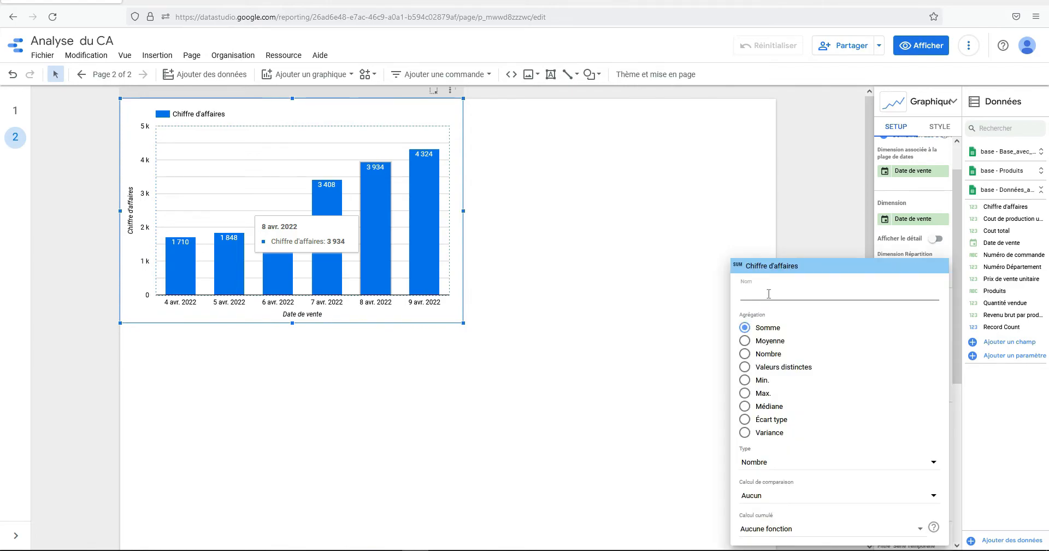
{"action": "type", "text": "Chiffre d'"}
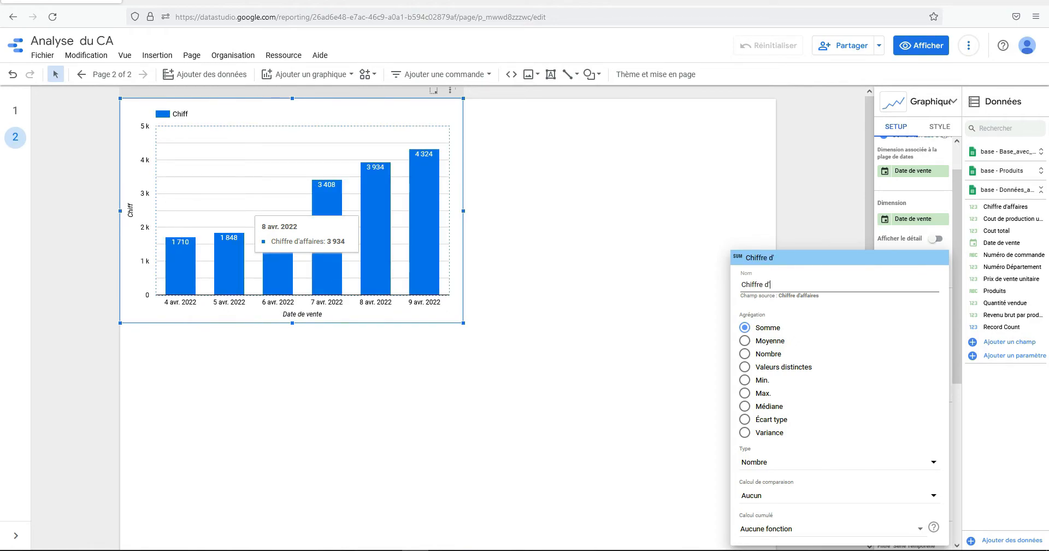
{"action": "type", "text": "affaires en euros"}
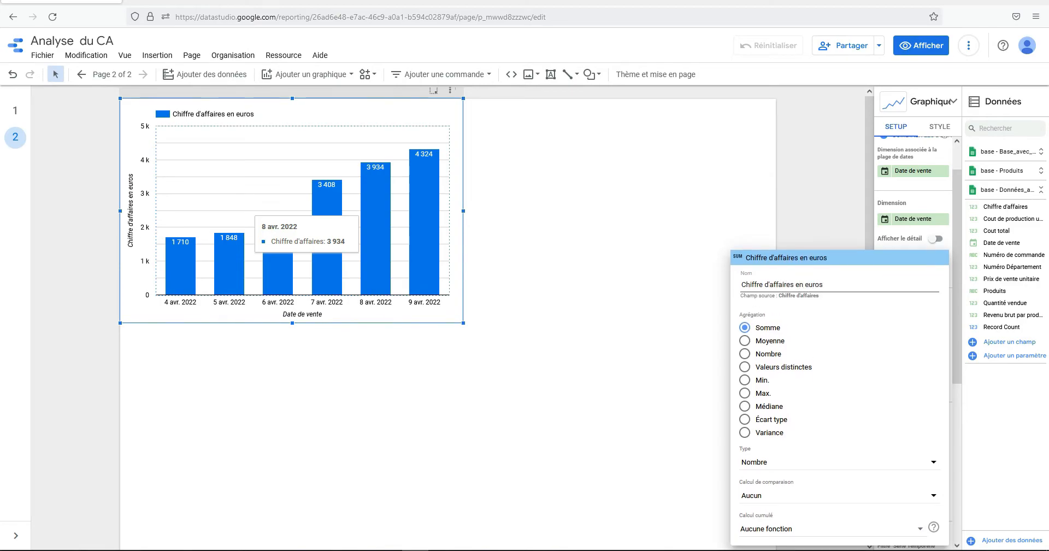
{"action": "left_click", "coordinate": [831, 238]}
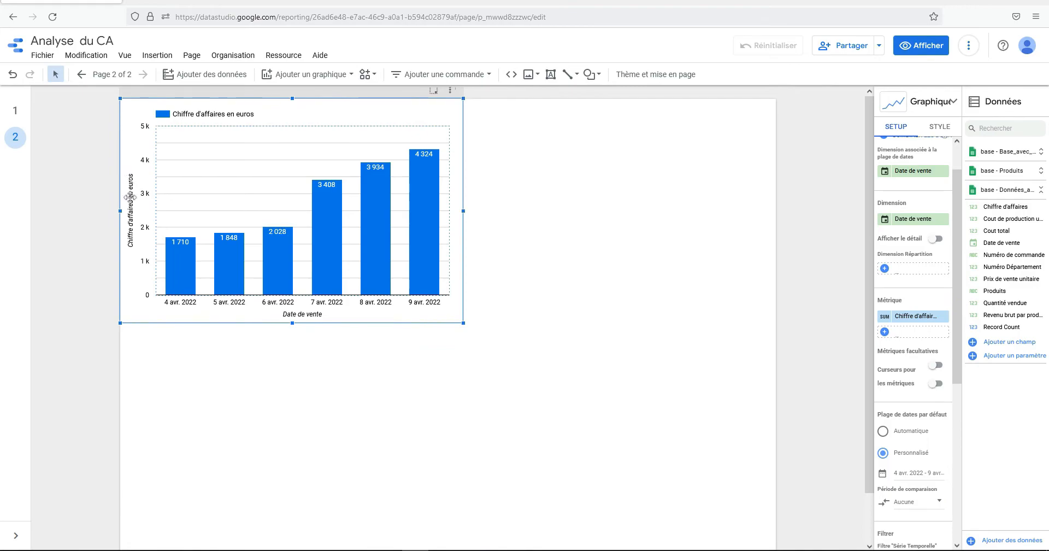
Set the chart's background colour to light grey.
{"action": "left_click", "coordinate": [934, 125]}
{"action": "scroll", "coordinate": [911, 309], "scroll_direction": "down", "scroll_amount": 5}
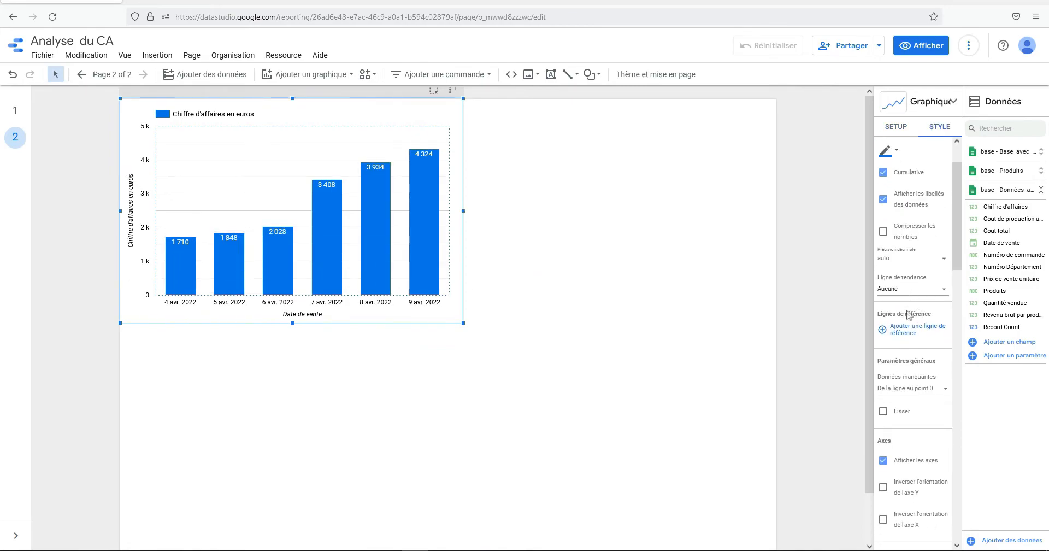
{"action": "scroll", "coordinate": [902, 336], "scroll_direction": "down", "scroll_amount": 1}
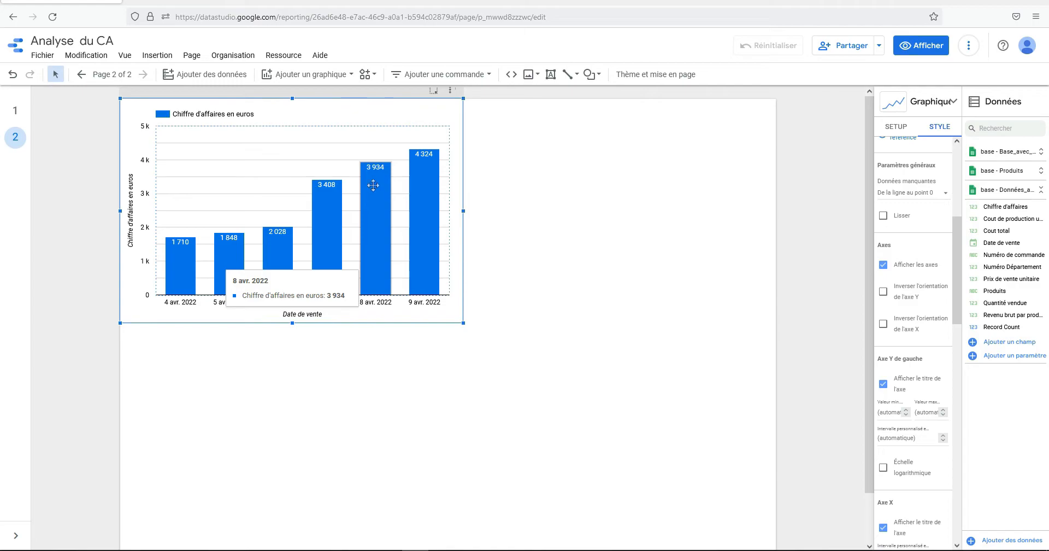
{"action": "scroll", "coordinate": [919, 383], "scroll_direction": "down", "scroll_amount": 10}
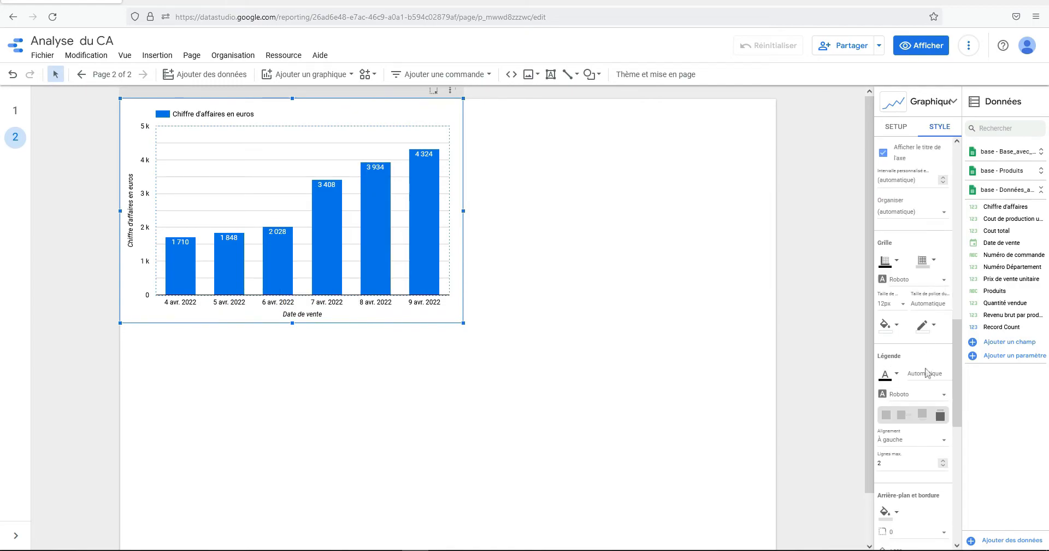
{"action": "scroll", "coordinate": [926, 372], "scroll_direction": "down", "scroll_amount": 5}
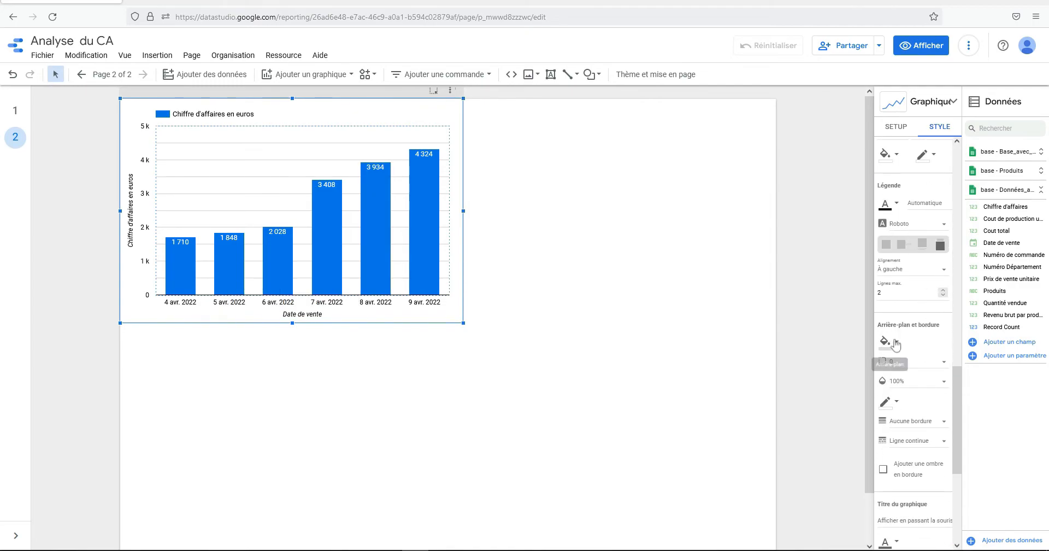
{"action": "left_click", "coordinate": [896, 342]}
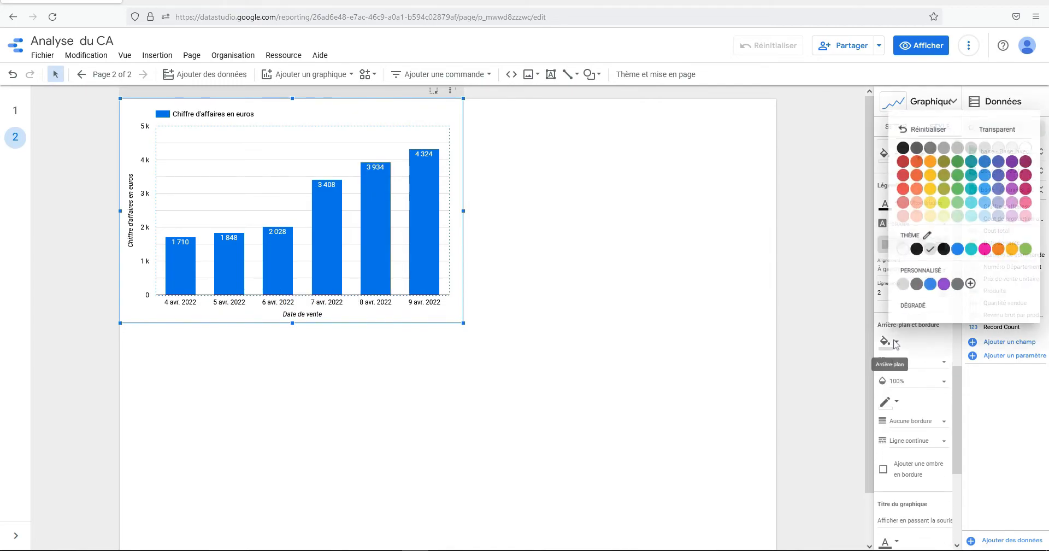
{"action": "left_click", "coordinate": [971, 146]}
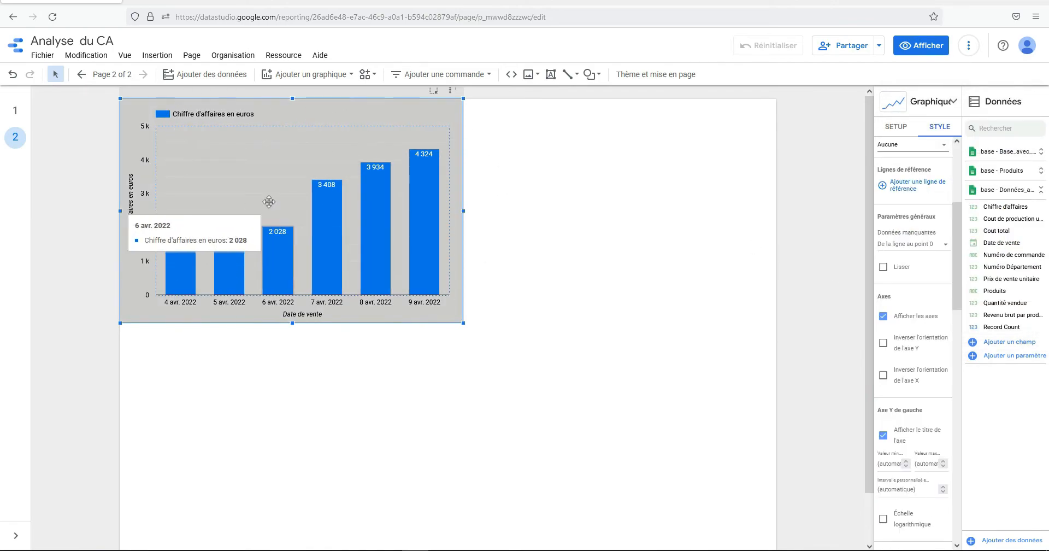
Set the chart legend's alignment to Centre.
{"action": "scroll", "coordinate": [910, 382], "scroll_direction": "down", "scroll_amount": 5}
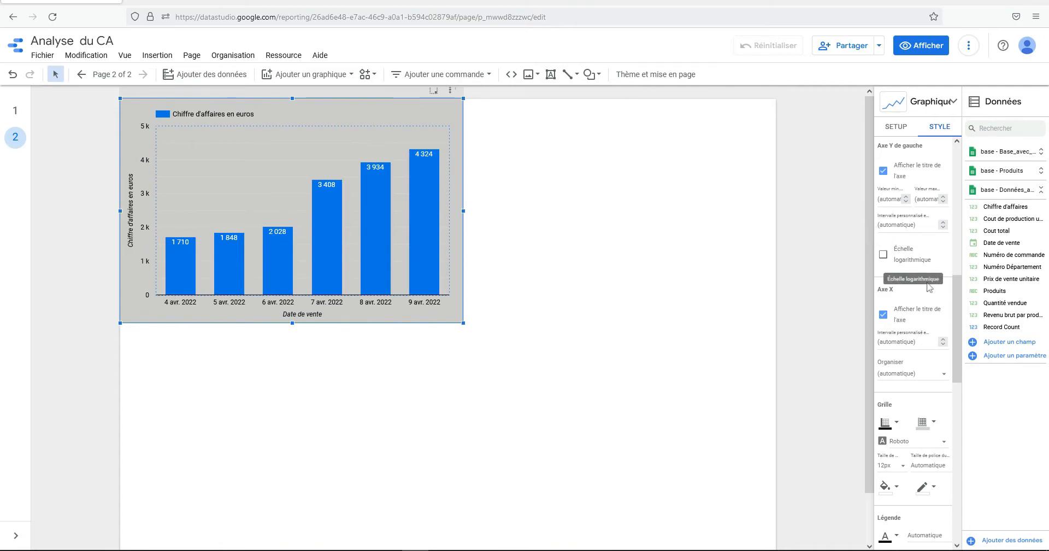
{"action": "scroll", "coordinate": [923, 301], "scroll_direction": "down", "scroll_amount": 3}
{"action": "scroll", "coordinate": [922, 301], "scroll_direction": "down", "scroll_amount": 6}
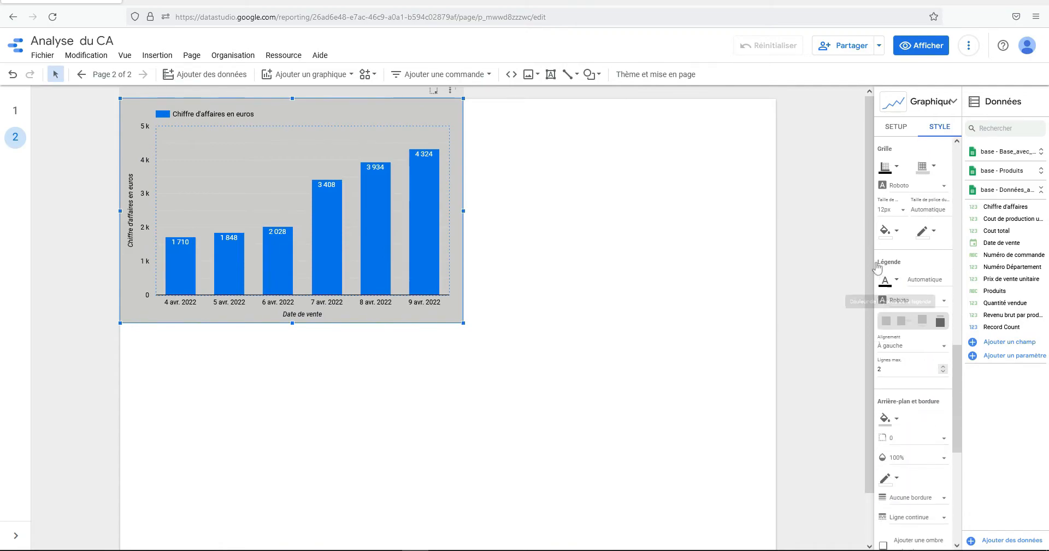
{"action": "left_click", "coordinate": [896, 345]}
{"action": "left_click", "coordinate": [897, 365]}
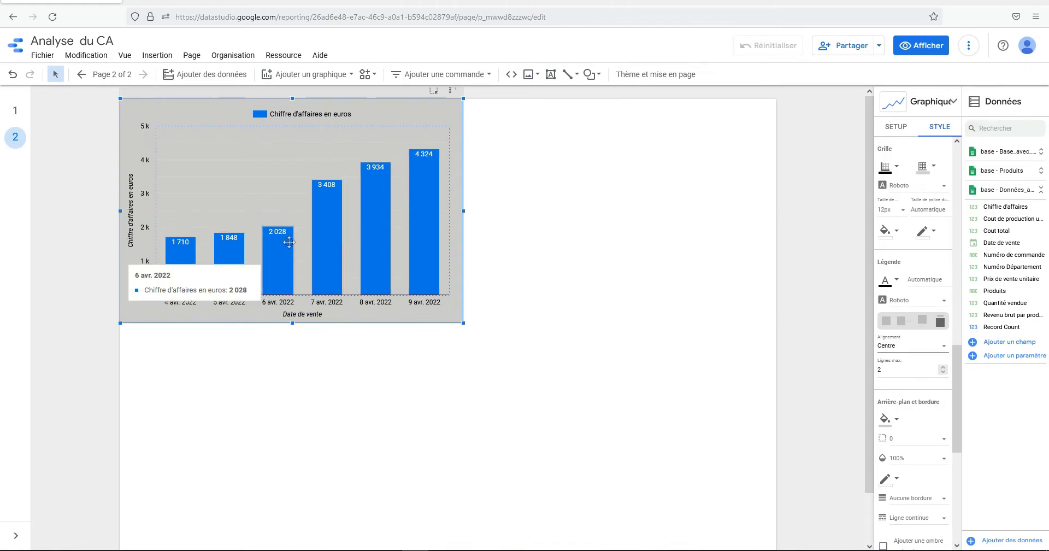
Try the cumulative series as a line and return it to bars.
{"action": "scroll", "coordinate": [893, 270], "scroll_direction": "up", "scroll_amount": 10}
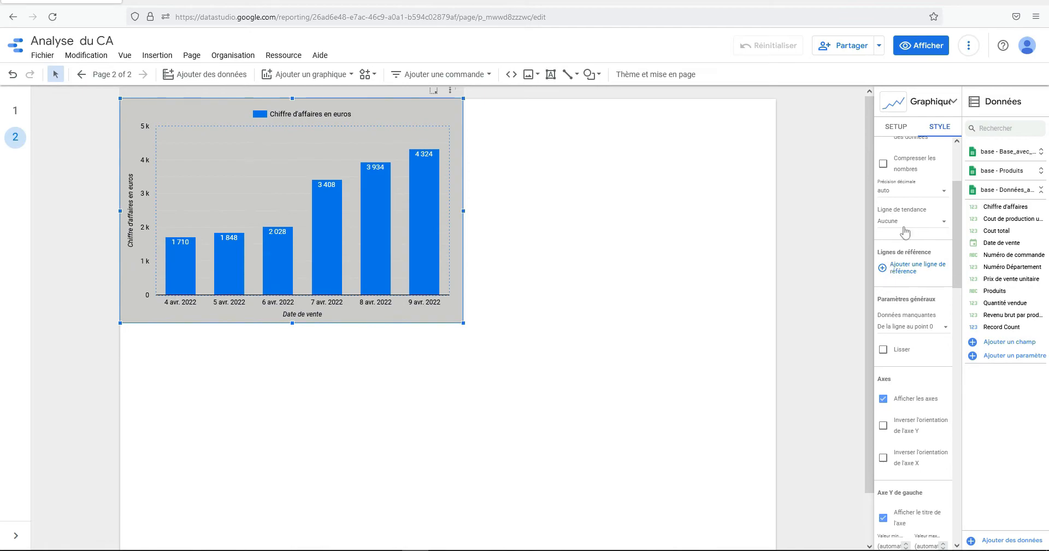
{"action": "scroll", "coordinate": [905, 243], "scroll_direction": "up", "scroll_amount": 5}
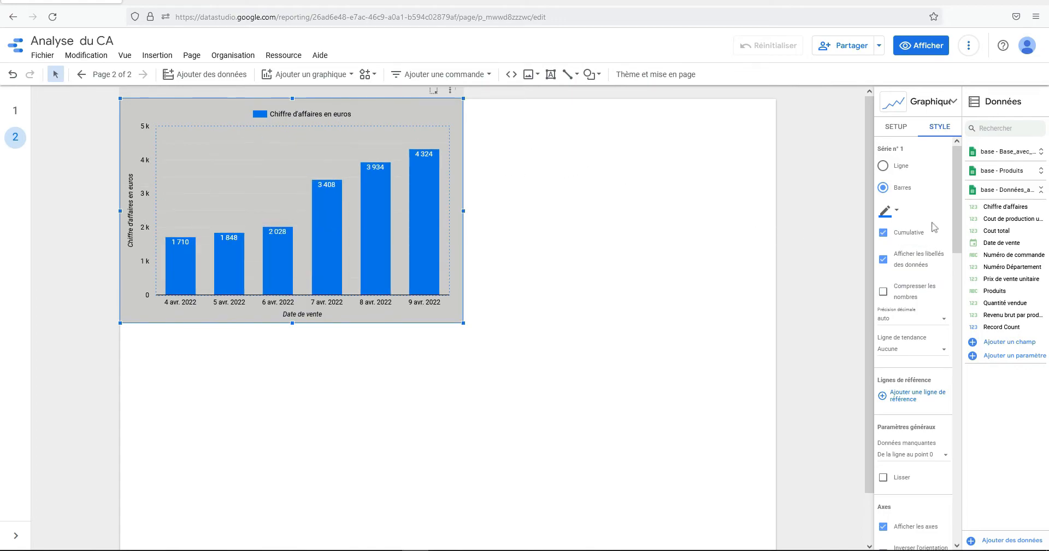
{"action": "left_click", "coordinate": [900, 167]}
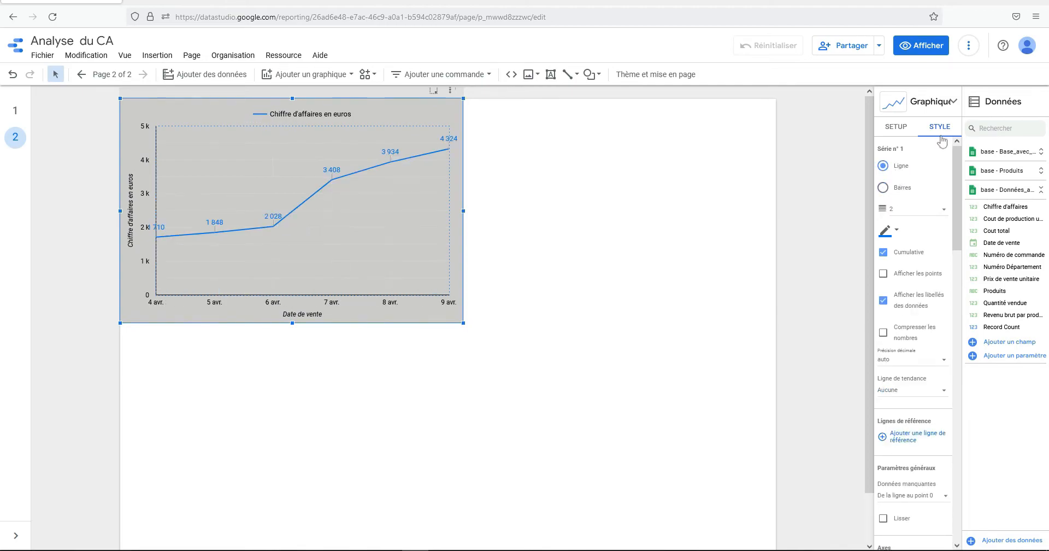
{"action": "left_click", "coordinate": [901, 187]}
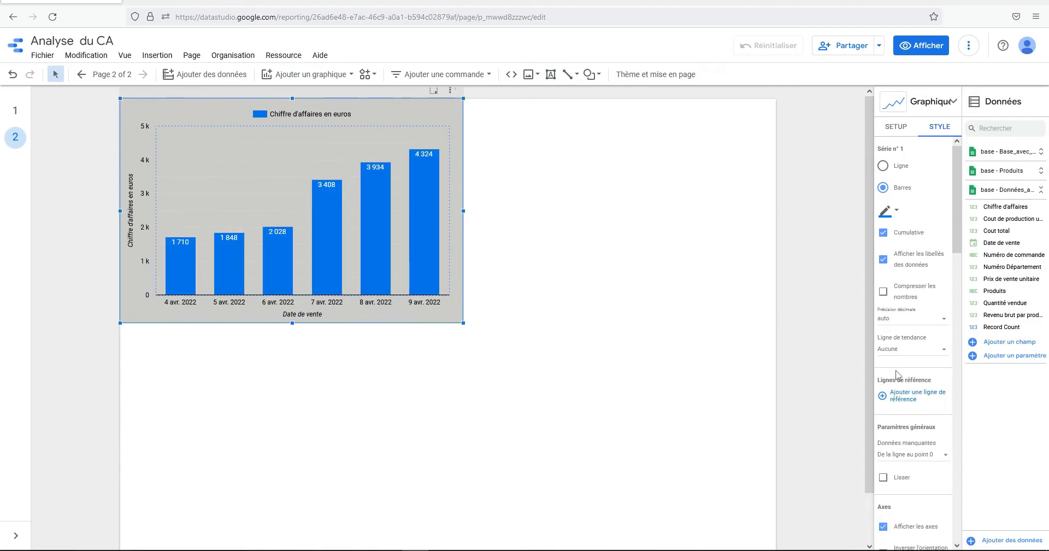
Add a constant-value reference line at 2000 on the chart's left Y axis.
{"action": "scroll", "coordinate": [896, 374], "scroll_direction": "down", "scroll_amount": 3}
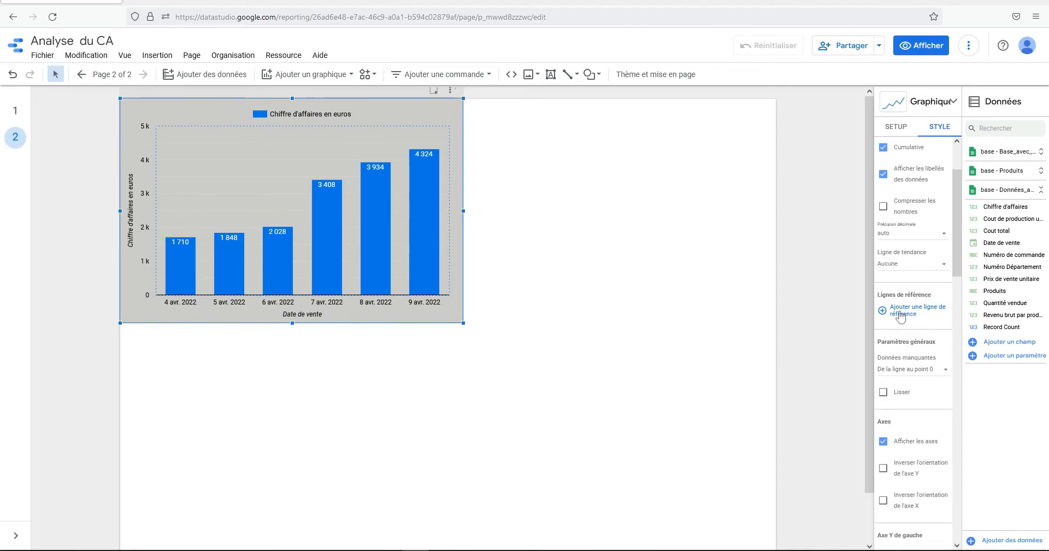
{"action": "left_click", "coordinate": [901, 314]}
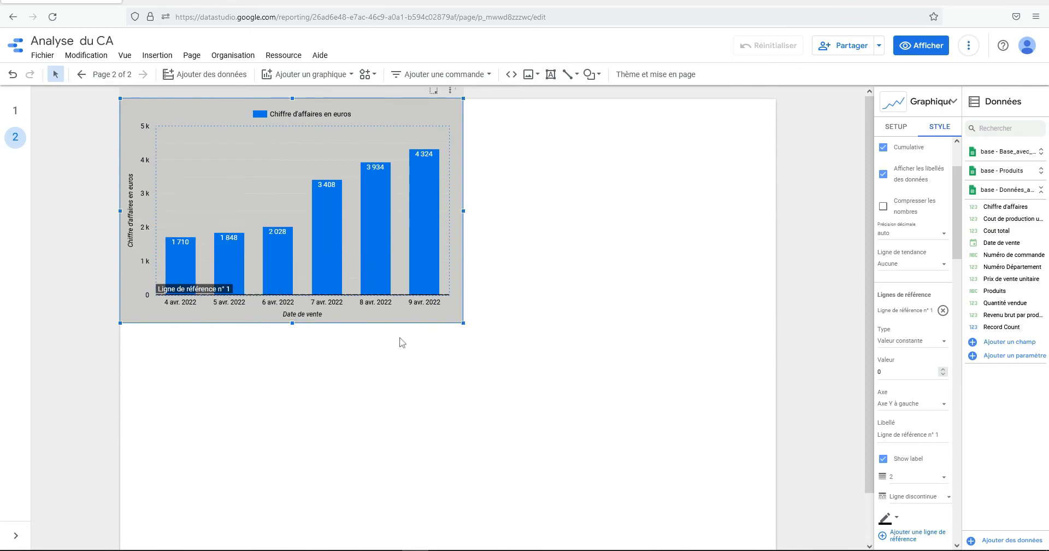
{"action": "scroll", "coordinate": [898, 279], "scroll_direction": "down", "scroll_amount": 1}
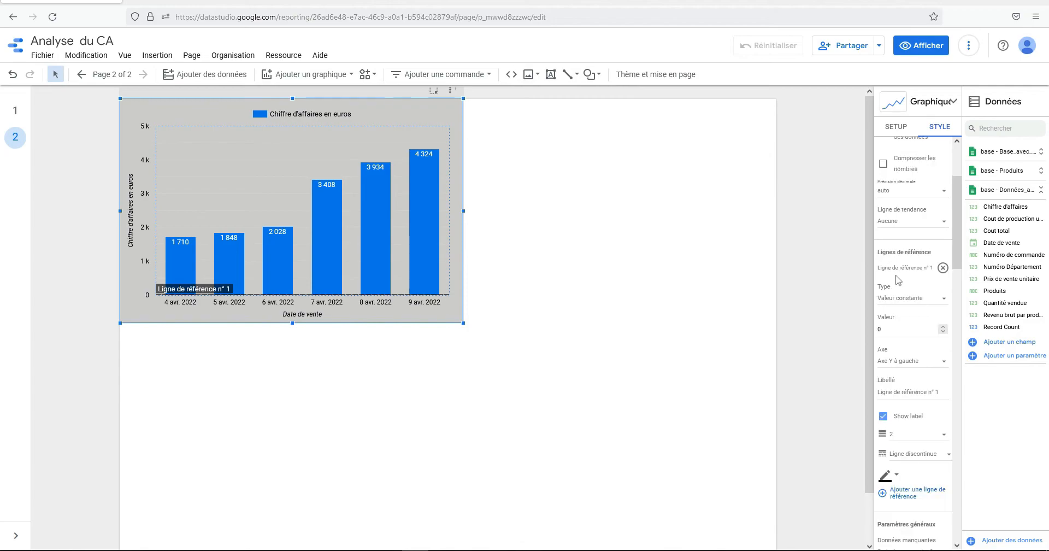
{"action": "left_click", "coordinate": [922, 301]}
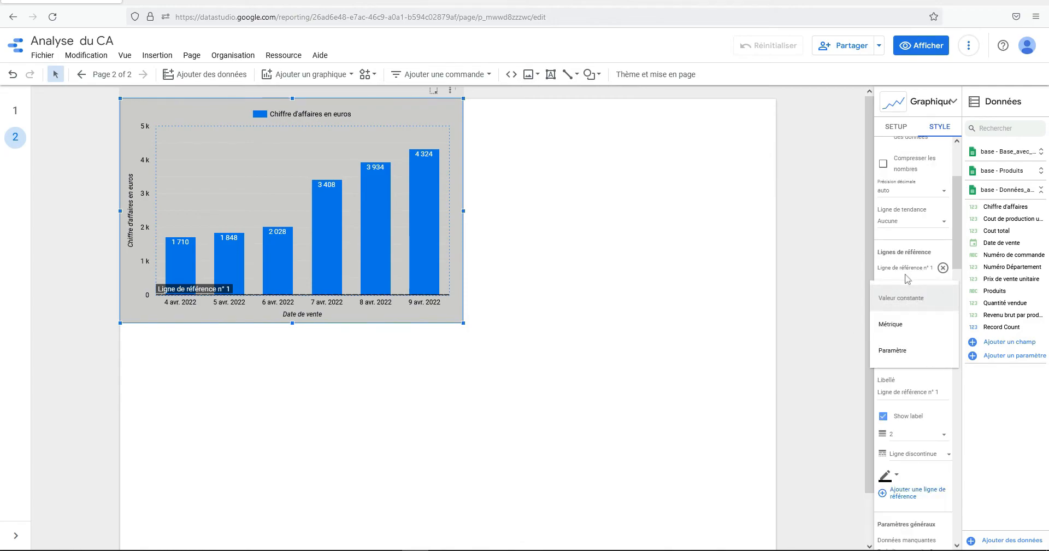
{"action": "left_click", "coordinate": [906, 296]}
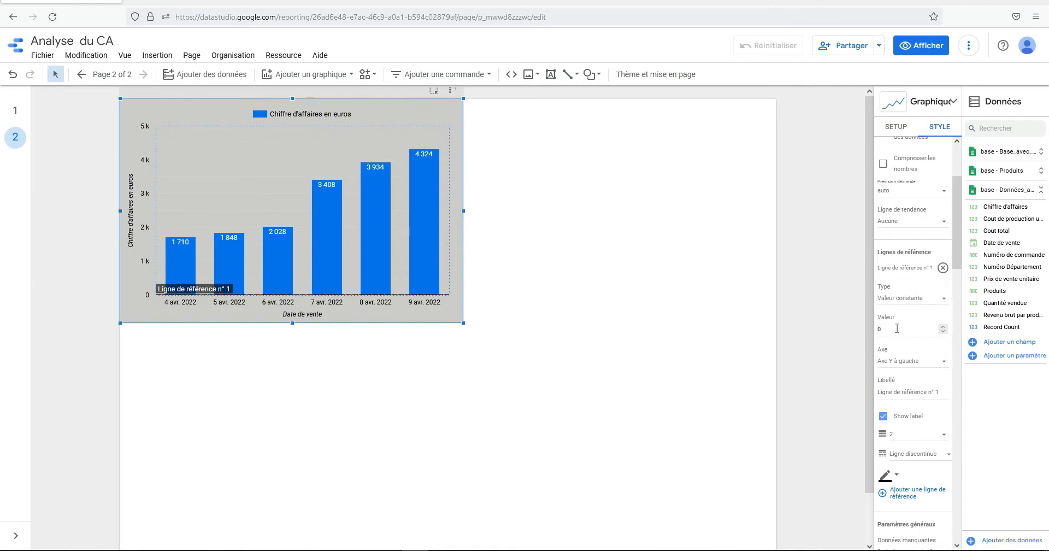
{"action": "double_click", "coordinate": [887, 328]}
{"action": "type", "text": "2000"}
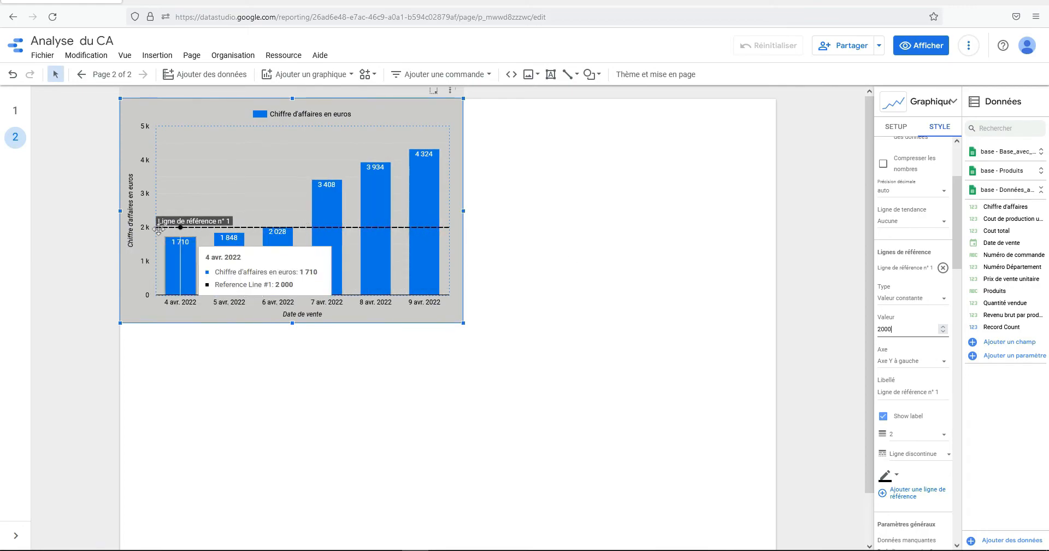
{"action": "left_click", "coordinate": [555, 211]}
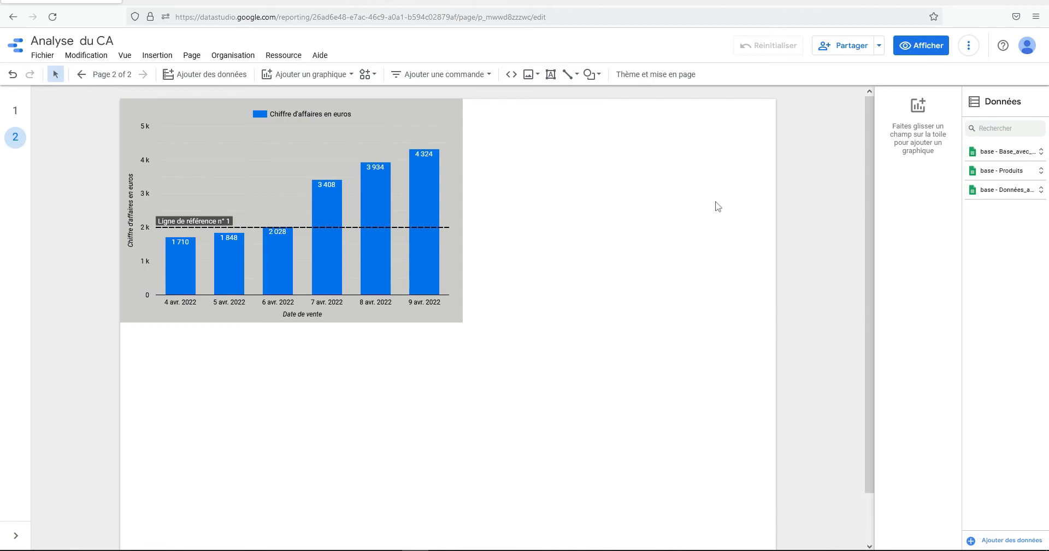
{"action": "left_click", "coordinate": [429, 112]}
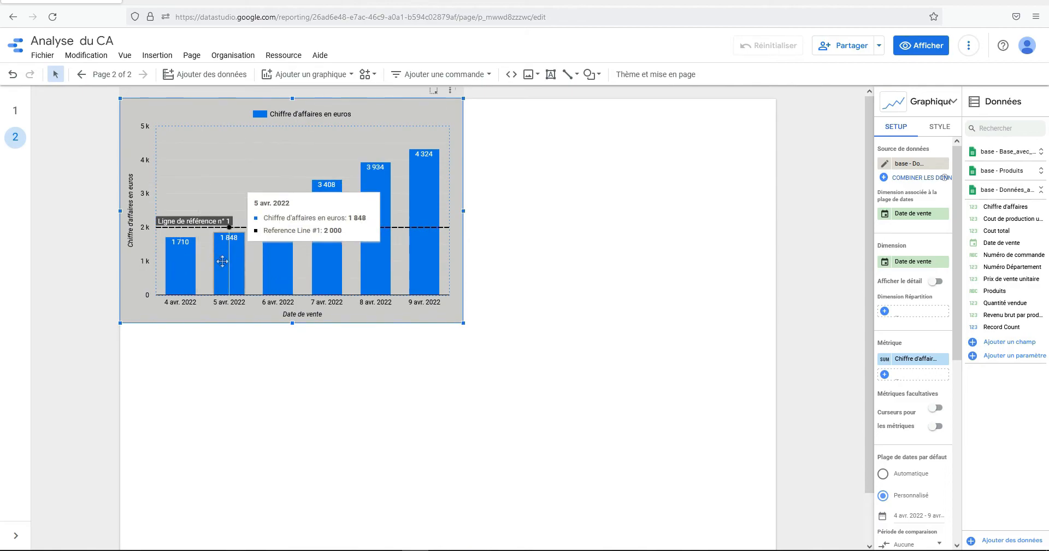
Label the chart's 2000 reference line "Objectif CA quotidien".
{"action": "left_click", "coordinate": [939, 126]}
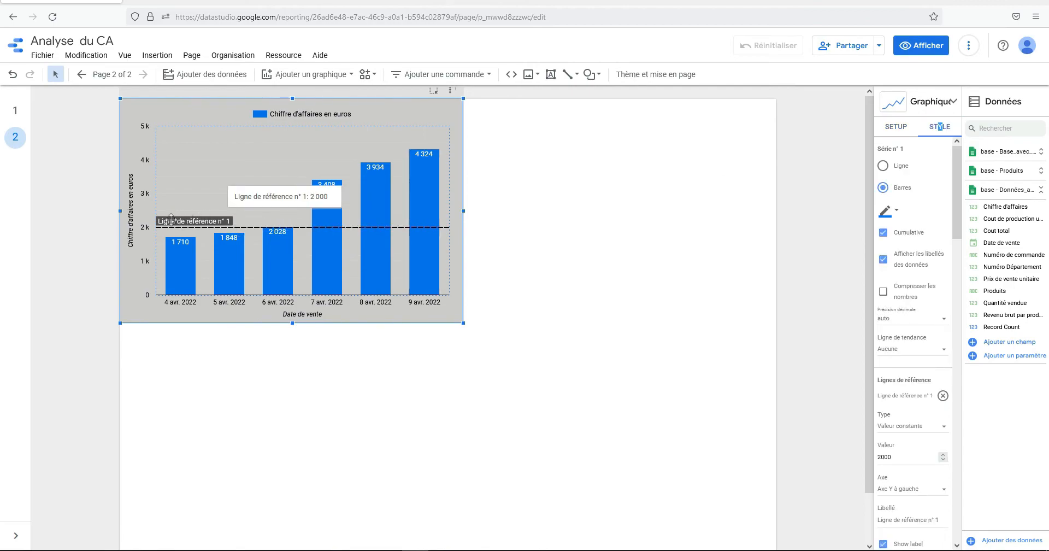
{"action": "scroll", "coordinate": [927, 317], "scroll_direction": "down", "scroll_amount": 3}
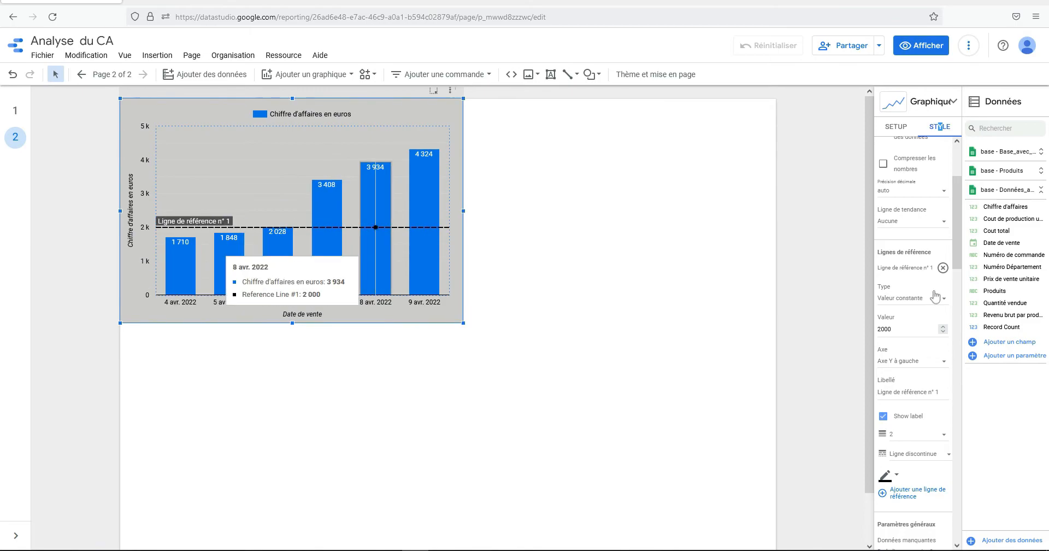
{"action": "left_click", "coordinate": [879, 390]}
{"action": "key", "text": "ctrl+a"}
{"action": "type", "text": "0"}
{"action": "type", "text": "bjectif CA quotidien"}
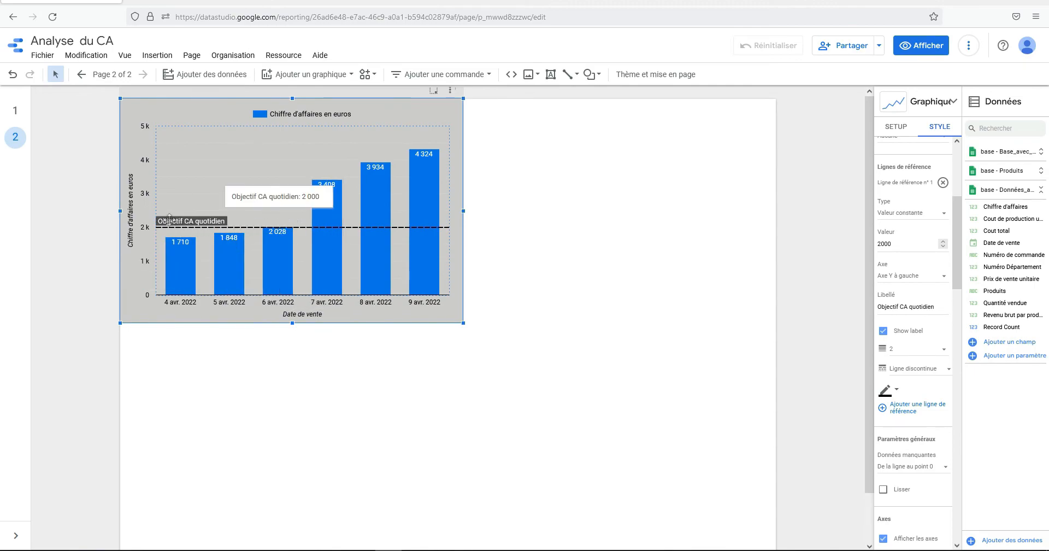
Colour the reference line orange and set its thickness to 3.
{"action": "left_click", "coordinate": [885, 391]}
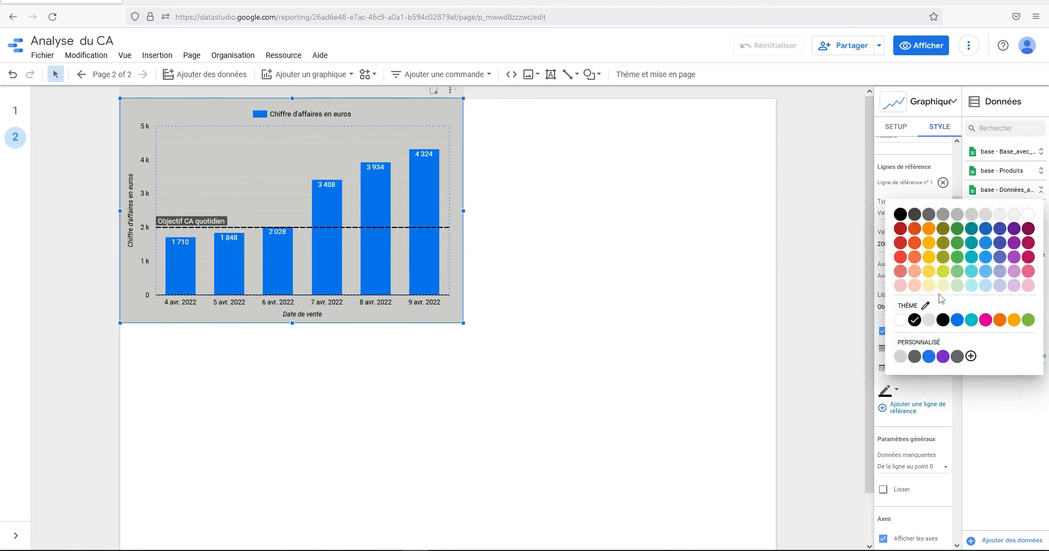
{"action": "left_click", "coordinate": [929, 228]}
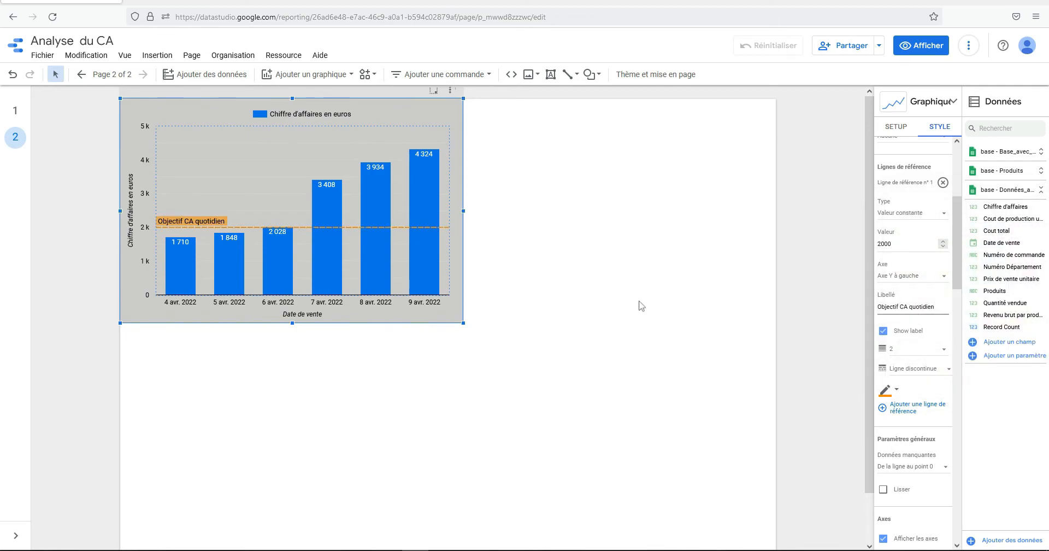
{"action": "left_click", "coordinate": [921, 354]}
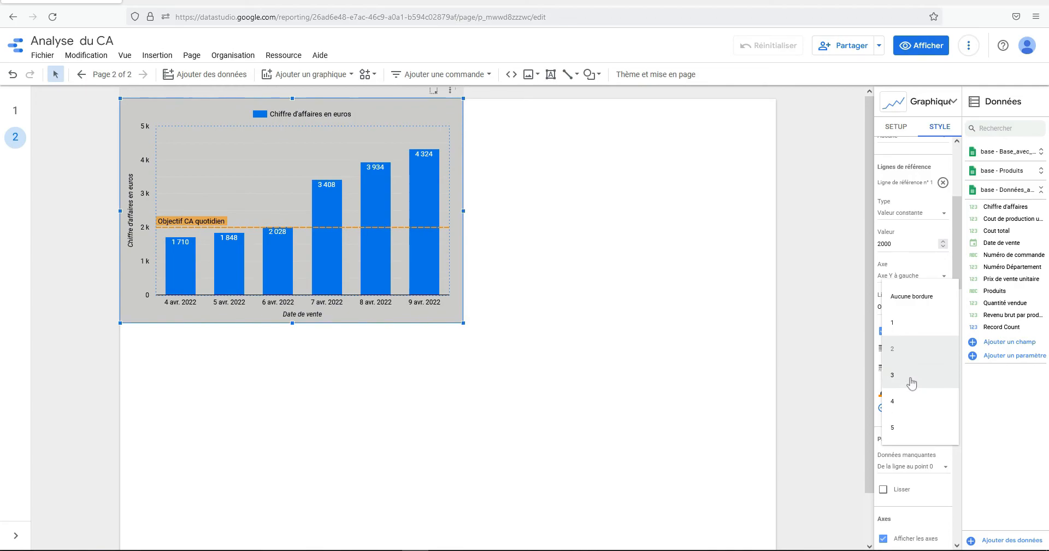
{"action": "left_click", "coordinate": [911, 382]}
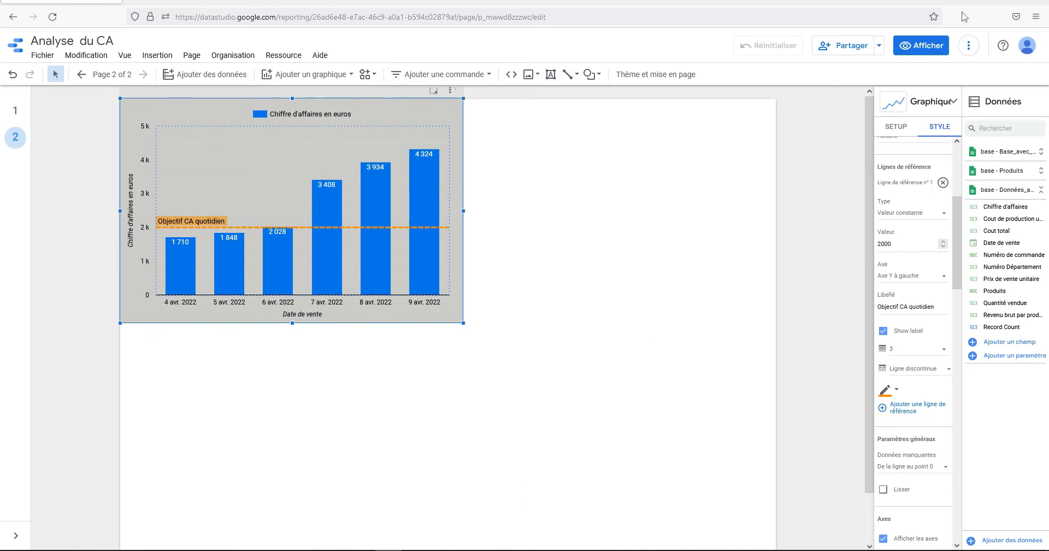
Change the reference line's type to Paramètre.
{"action": "left_click", "coordinate": [912, 213]}
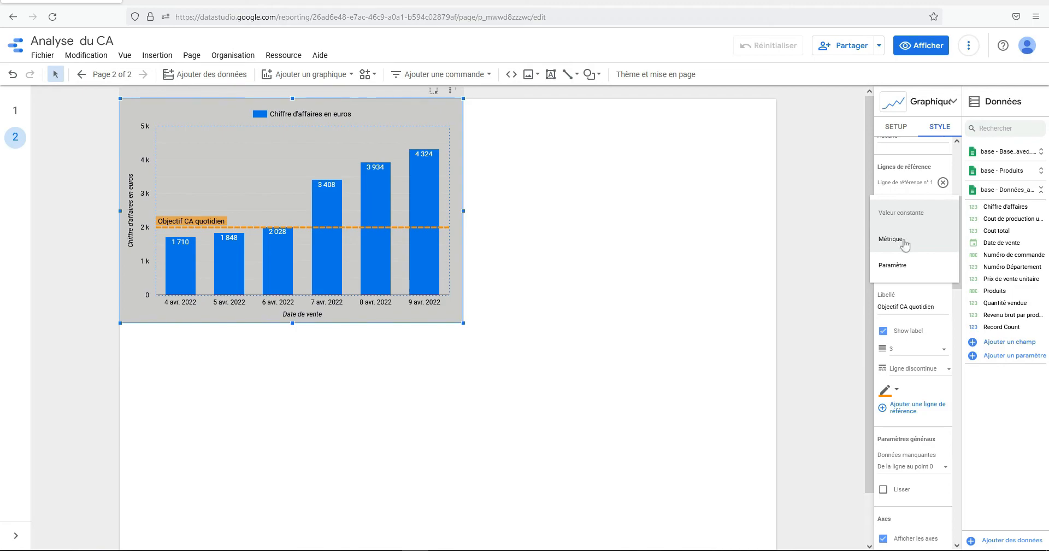
{"action": "left_click", "coordinate": [848, 260]}
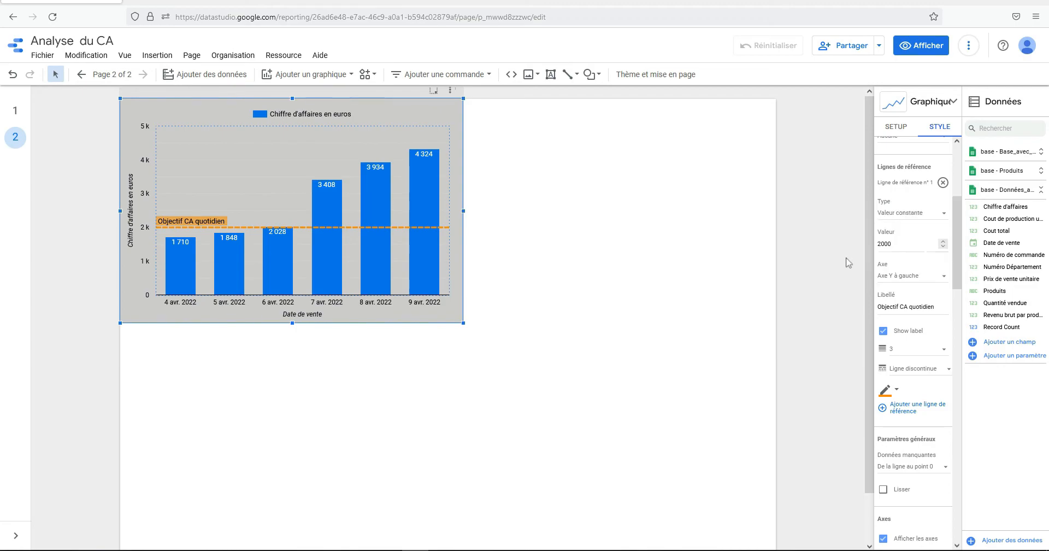
{"action": "left_click", "coordinate": [924, 212]}
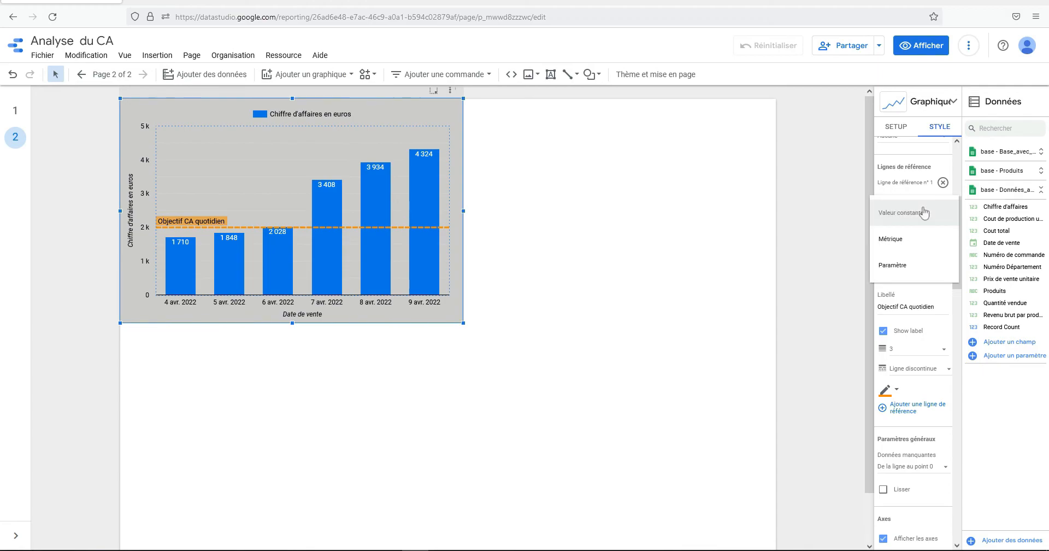
{"action": "left_click", "coordinate": [893, 267]}
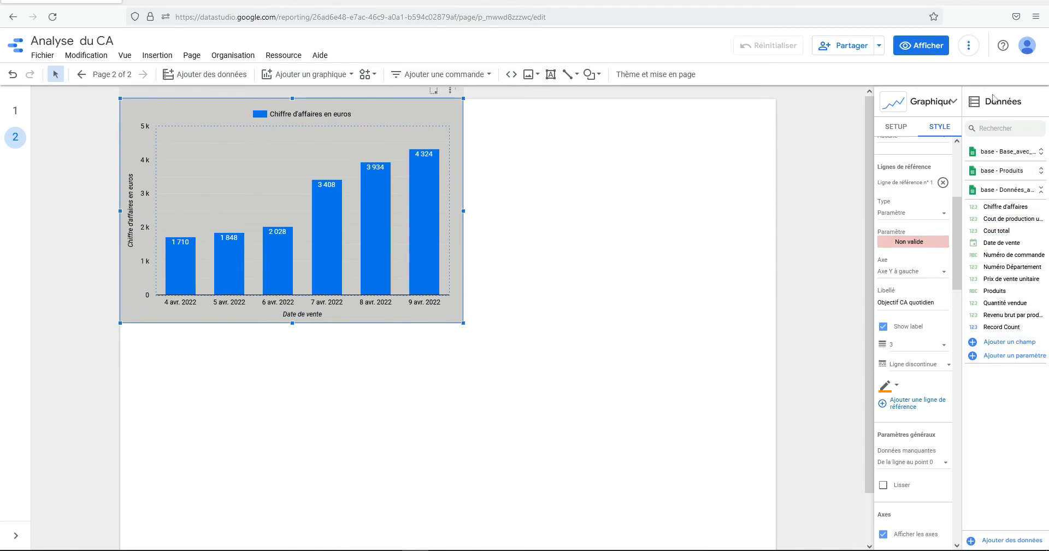
Create a whole-number parameter named "CA objectif quotidien" in the Données_avec_date source, allowing any value, with default value 2000.
{"action": "left_click", "coordinate": [988, 356]}
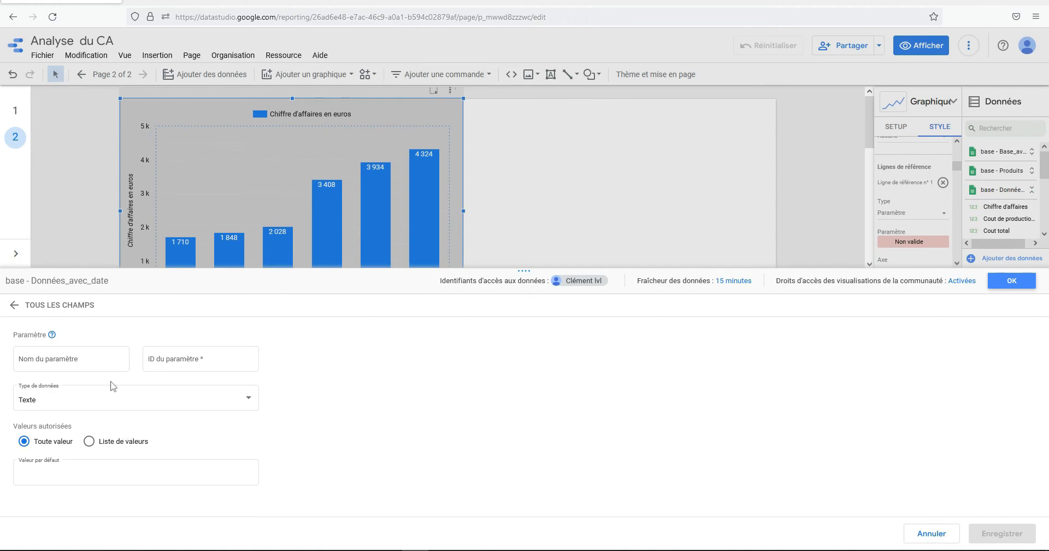
{"action": "left_click", "coordinate": [87, 358]}
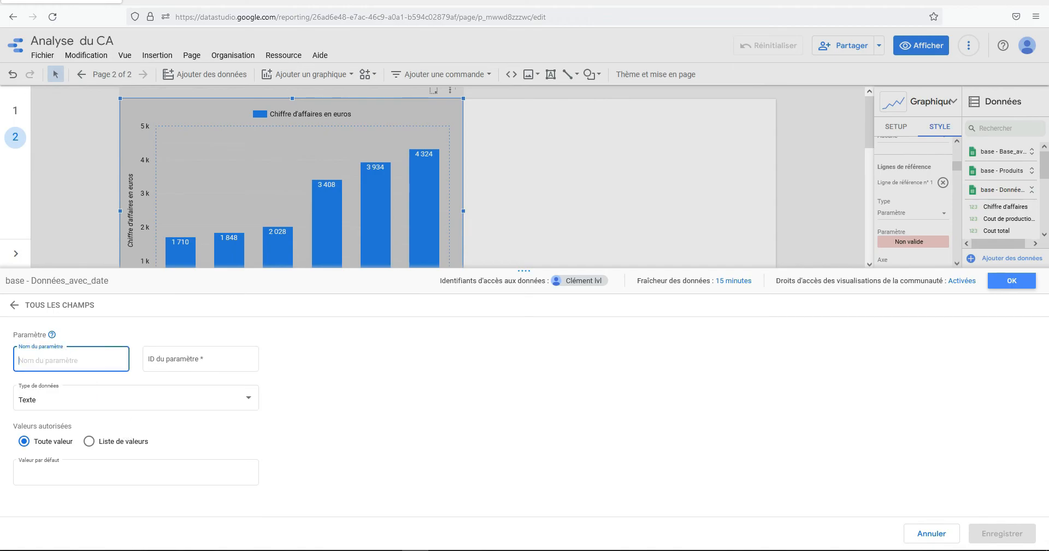
{"action": "type", "text": "CA object"}
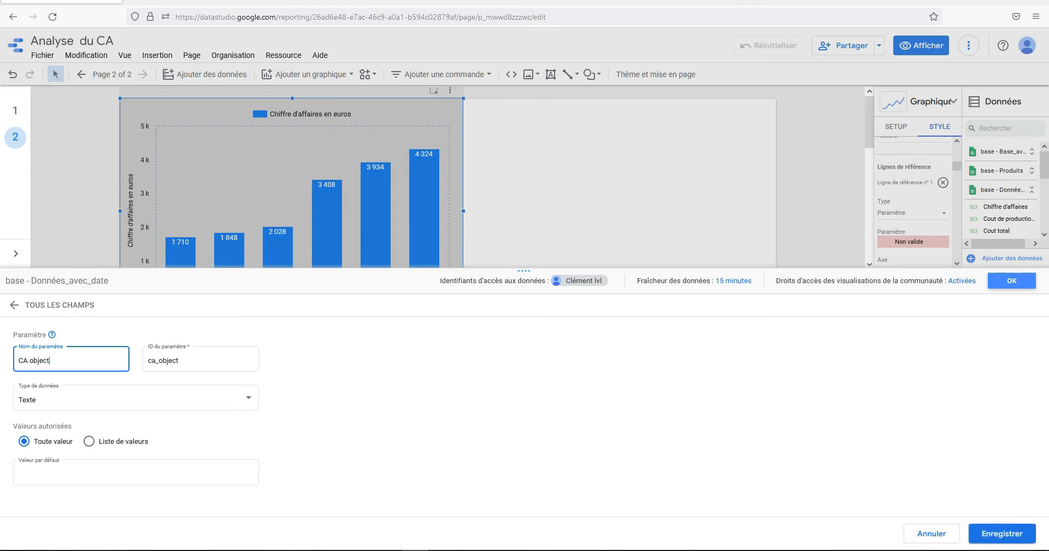
{"action": "type", "text": "if quotidien"}
{"action": "left_click", "coordinate": [53, 399]}
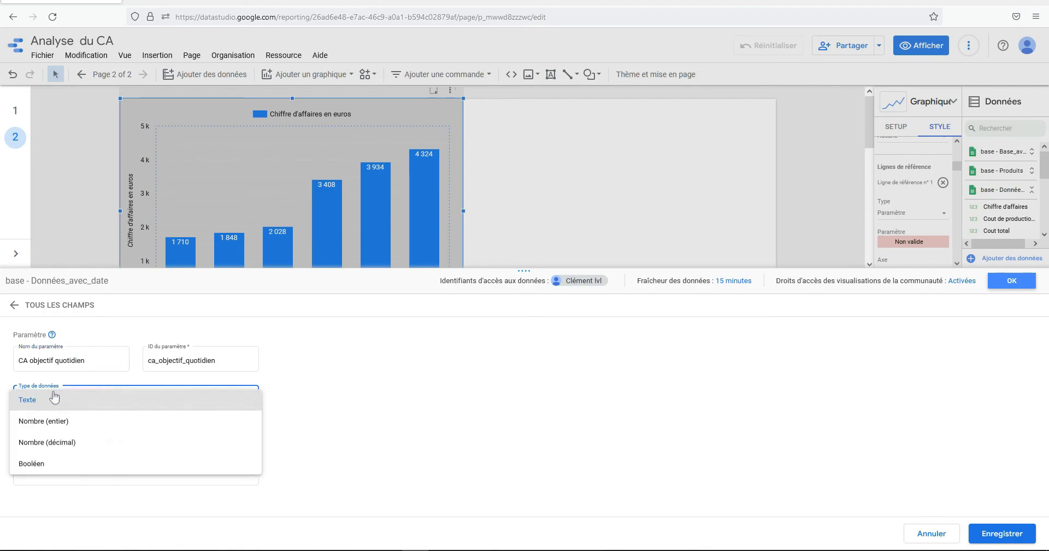
{"action": "left_click", "coordinate": [88, 424]}
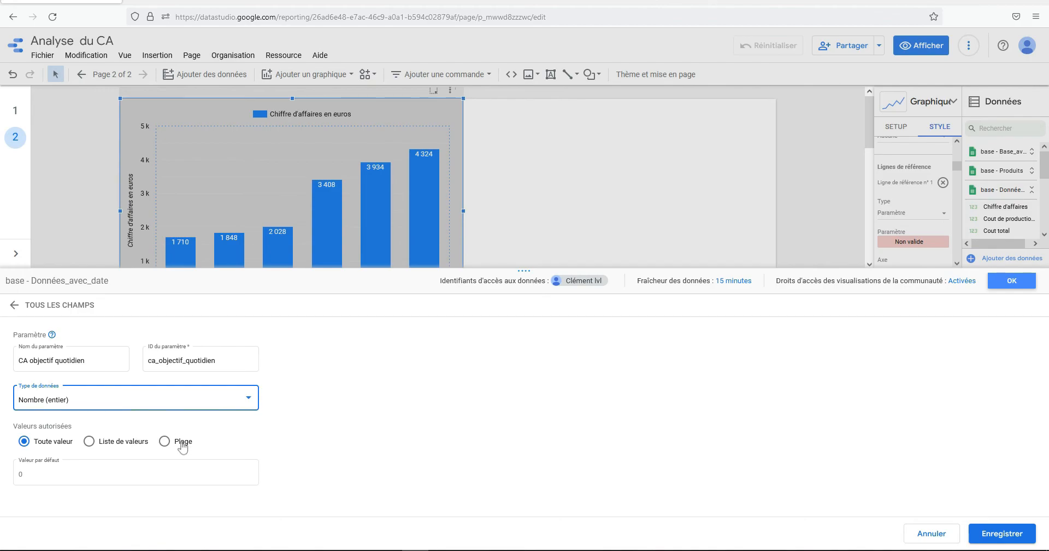
{"action": "left_click", "coordinate": [81, 457]}
{"action": "type", "text": "2"}
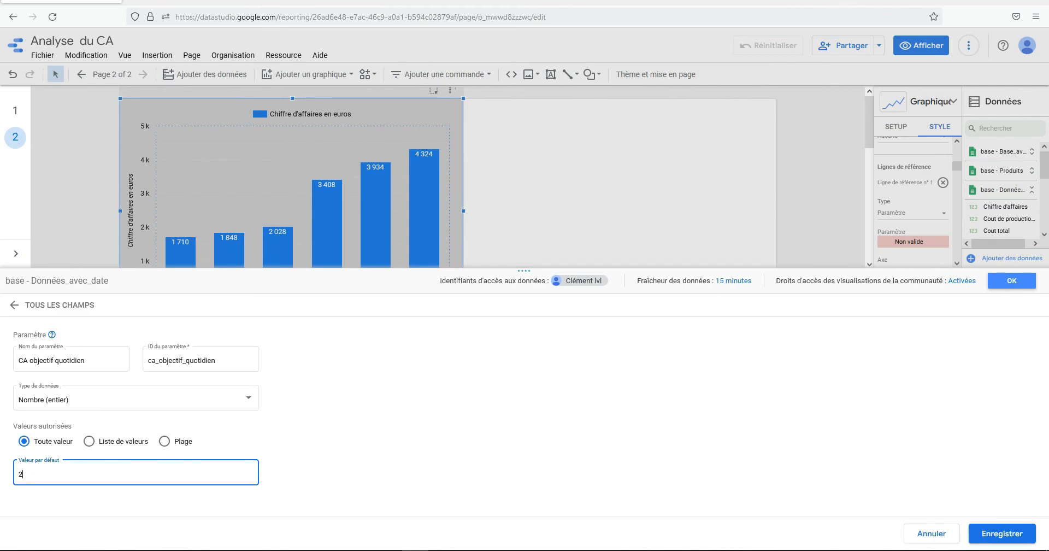
{"action": "type", "text": "000"}
{"action": "left_click", "coordinate": [997, 533]}
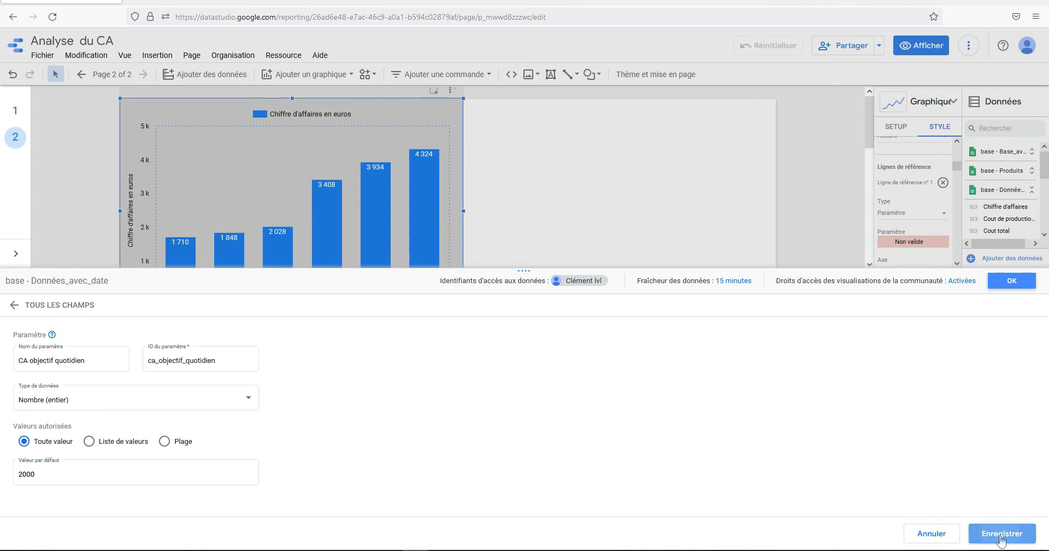
{"action": "left_click", "coordinate": [1005, 281]}
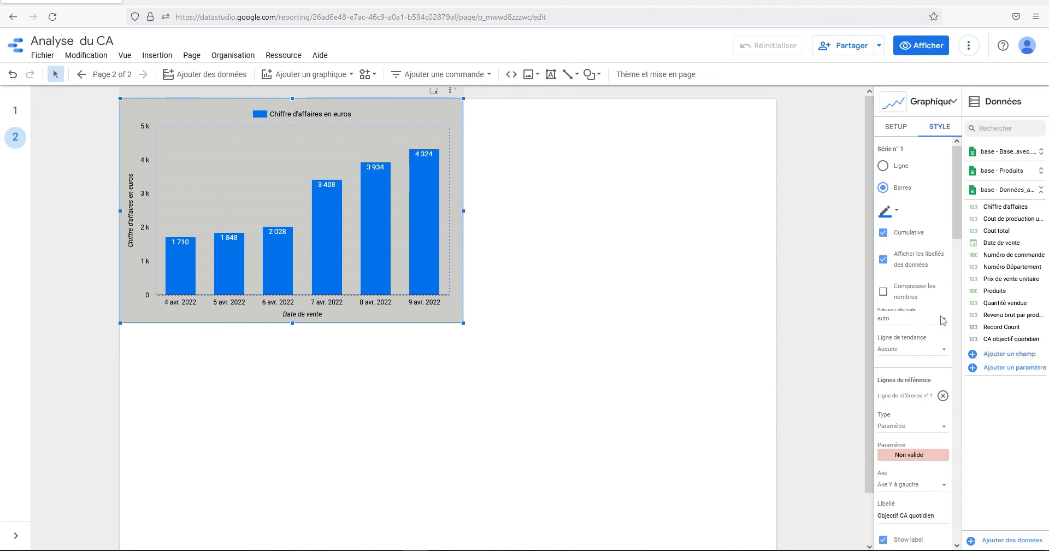
Assign the CA objectif quotidien parameter to the chart's reference line.
{"action": "scroll", "coordinate": [917, 348], "scroll_direction": "down", "scroll_amount": 1}
{"action": "scroll", "coordinate": [913, 341], "scroll_direction": "down", "scroll_amount": 2}
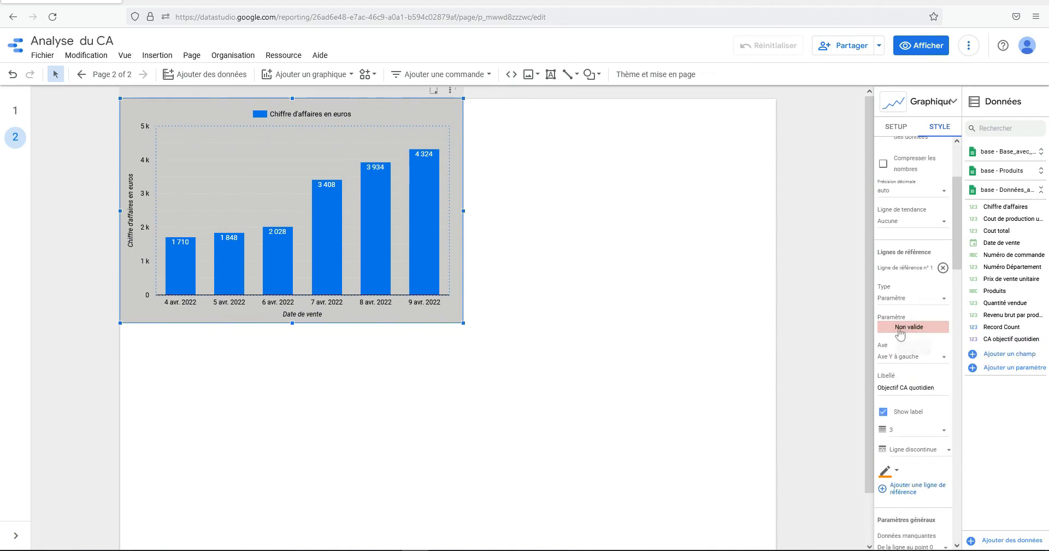
{"action": "left_click", "coordinate": [901, 329]}
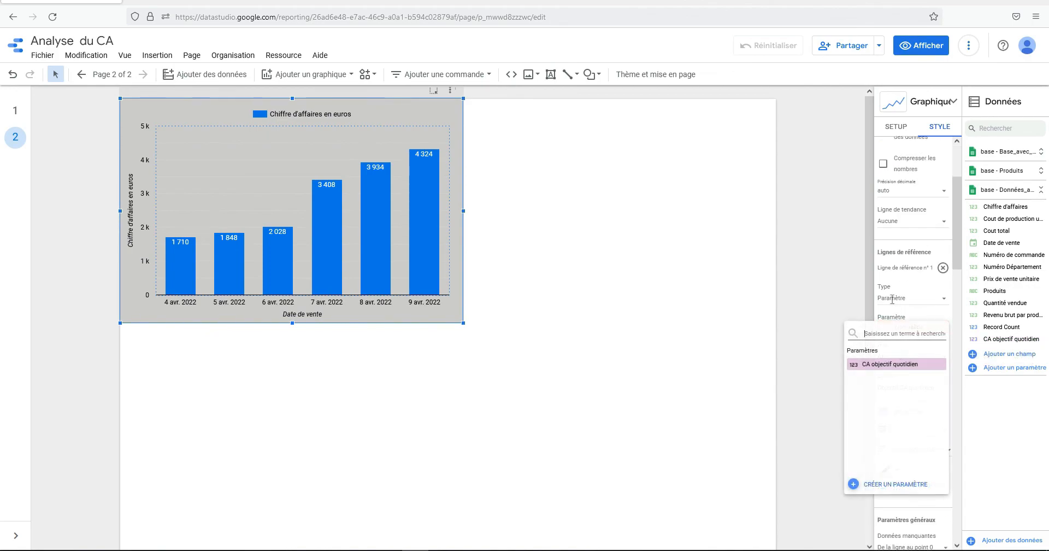
{"action": "left_click", "coordinate": [885, 366]}
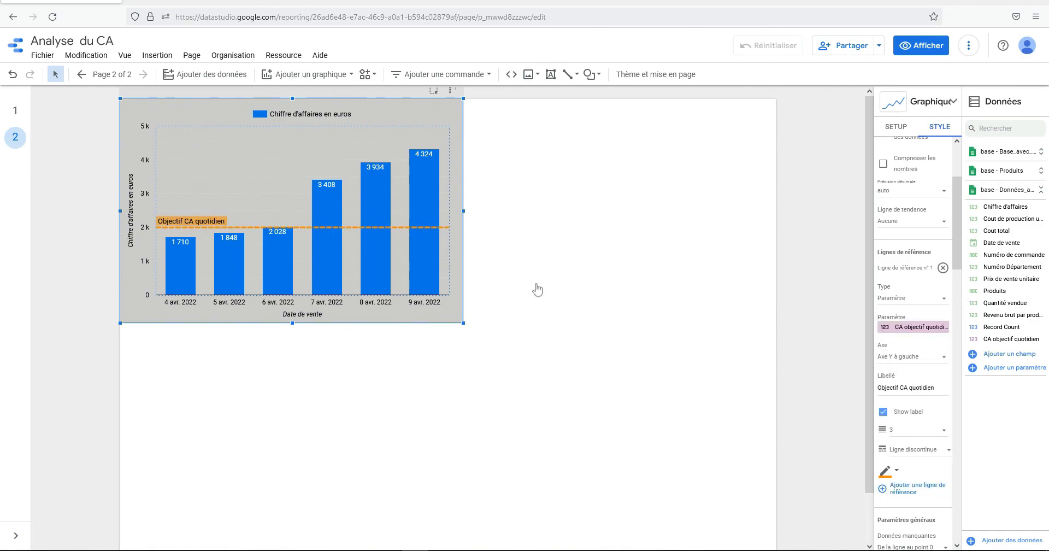